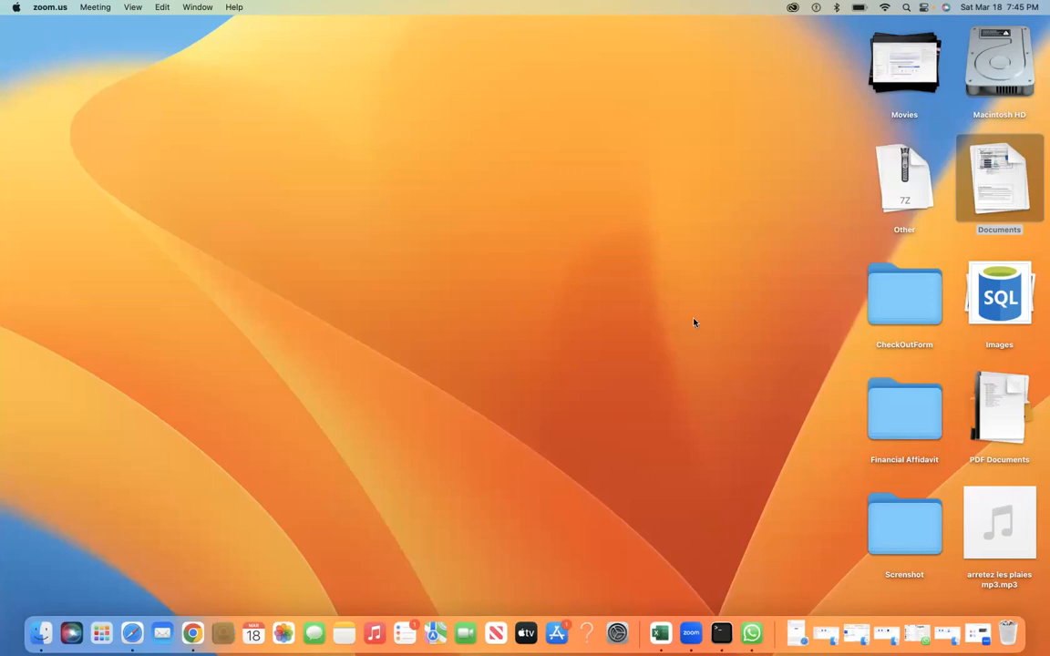
Switch to Chrome and read the Azure Queue Storage introduction, including the queue components, URL format, storage account and message details.
{"action": "left_click", "coordinate": [193, 631]}
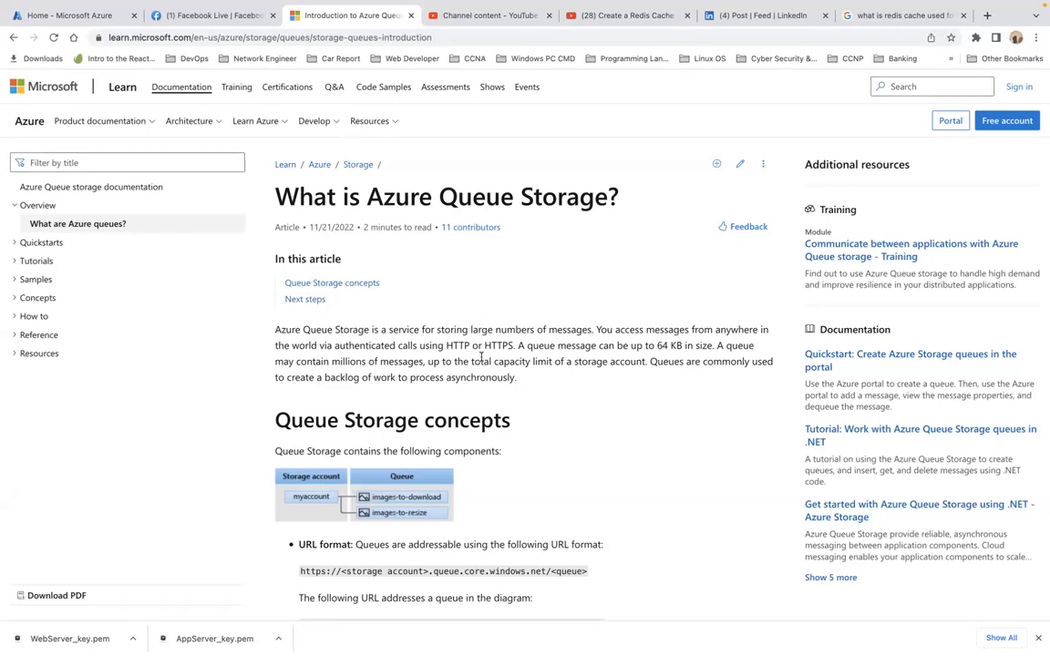
{"action": "scroll", "coordinate": [552, 363], "scroll_direction": "down", "scroll_amount": 2}
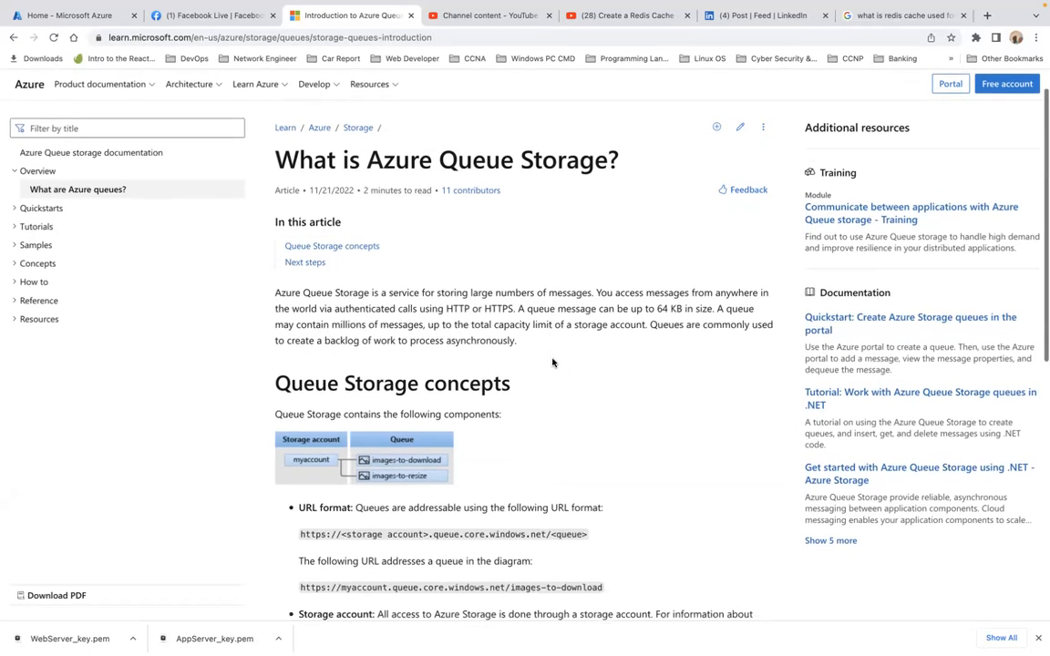
{"action": "scroll", "coordinate": [551, 362], "scroll_direction": "down", "scroll_amount": 5}
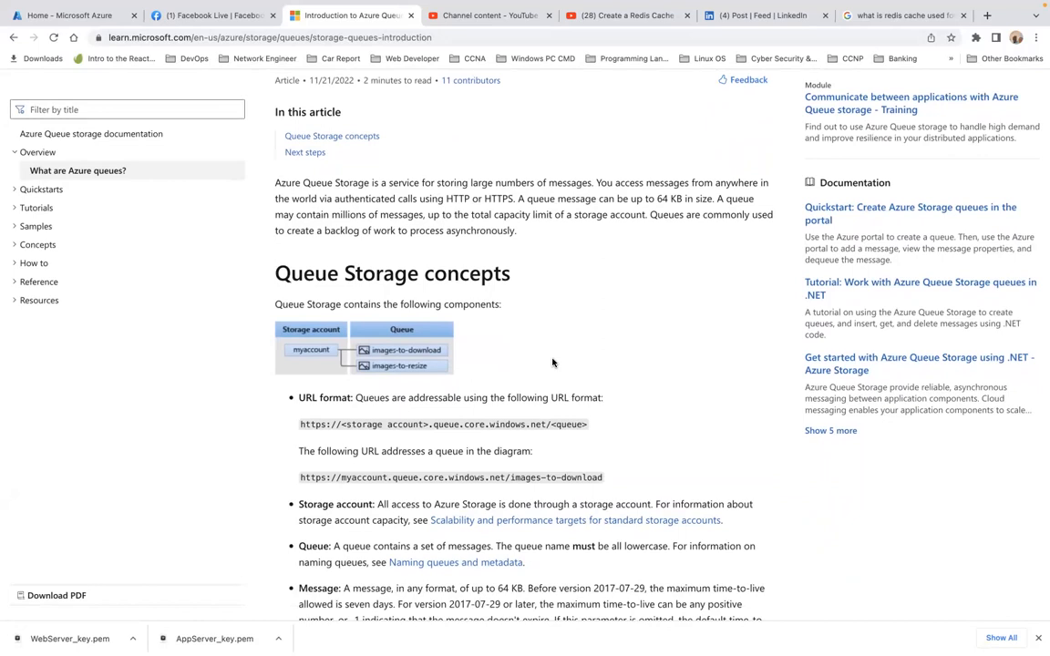
{"action": "scroll", "coordinate": [552, 363], "scroll_direction": "down", "scroll_amount": 5}
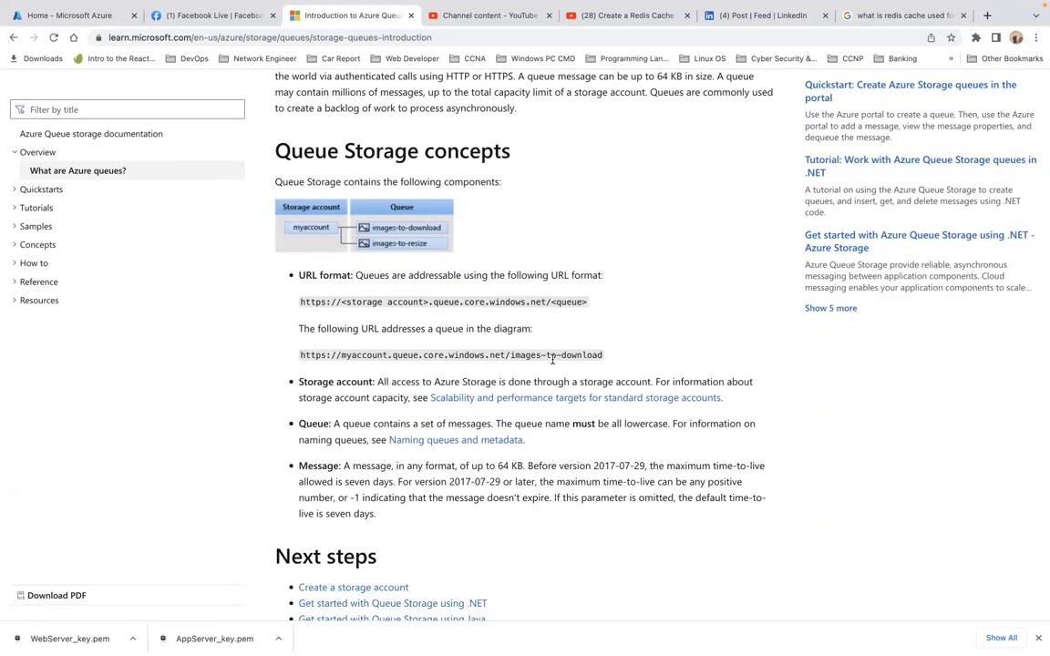
{"action": "scroll", "coordinate": [551, 360], "scroll_direction": "up", "scroll_amount": 1}
{"action": "scroll", "coordinate": [552, 363], "scroll_direction": "down", "scroll_amount": 4}
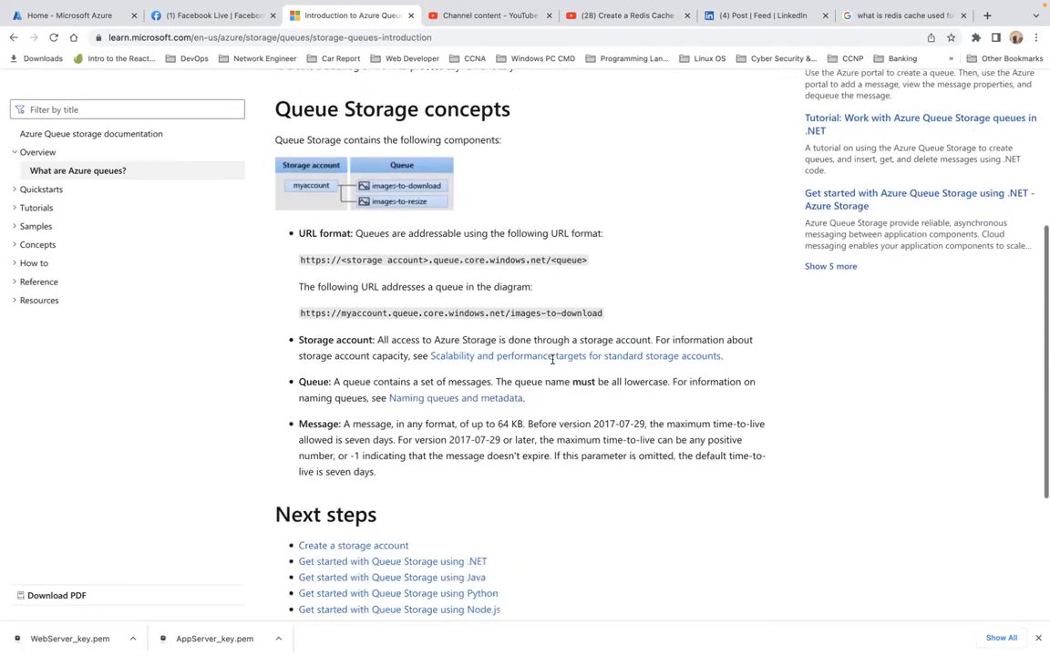
{"action": "scroll", "coordinate": [551, 362], "scroll_direction": "up", "scroll_amount": 5}
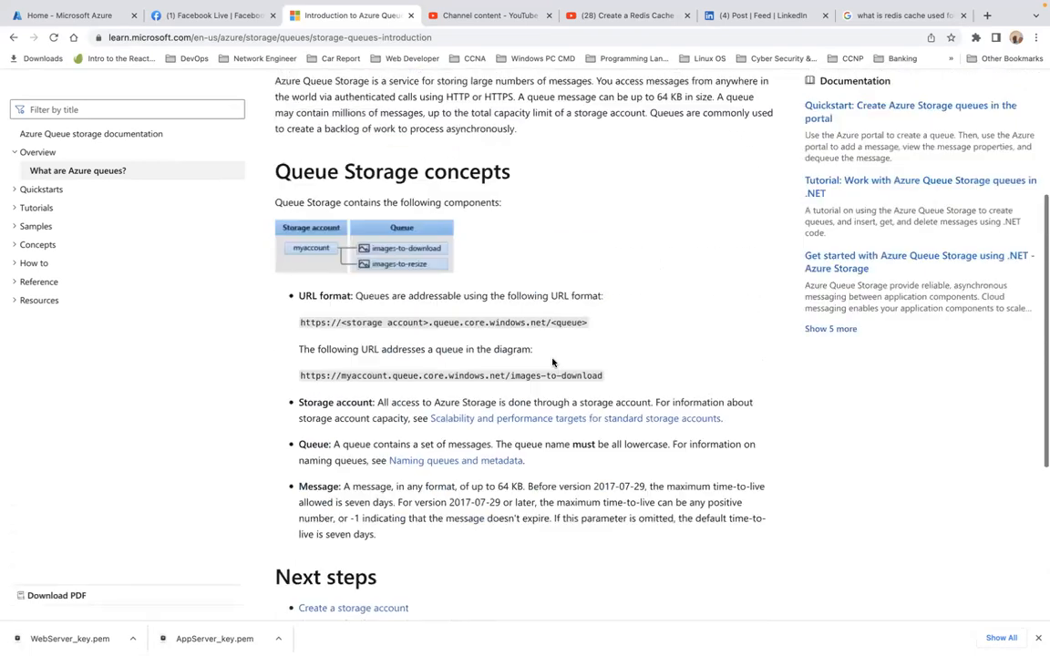
{"action": "scroll", "coordinate": [552, 362], "scroll_direction": "up", "scroll_amount": 1}
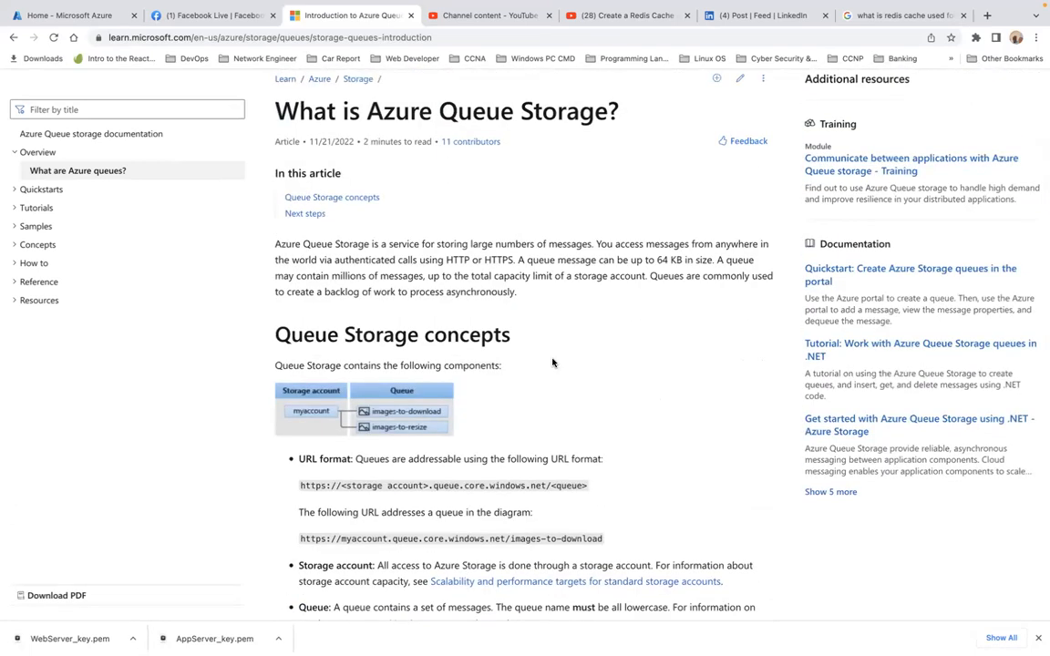
{"action": "scroll", "coordinate": [552, 361], "scroll_direction": "down", "scroll_amount": 1}
{"action": "scroll", "coordinate": [551, 362], "scroll_direction": "up", "scroll_amount": 2}
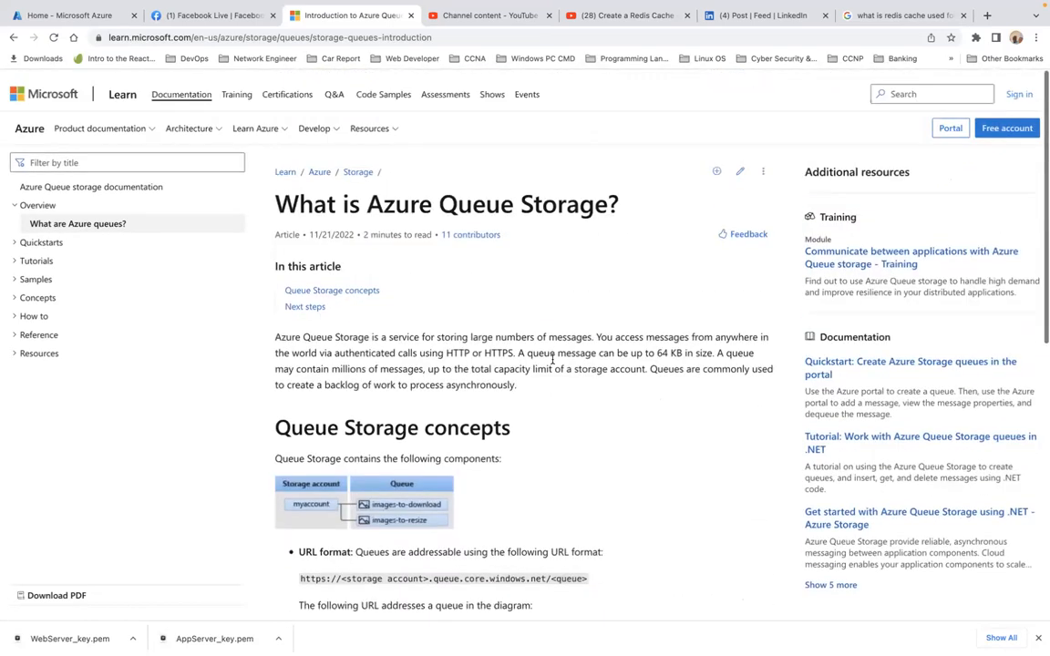
{"action": "scroll", "coordinate": [551, 362], "scroll_direction": "down", "scroll_amount": 3}
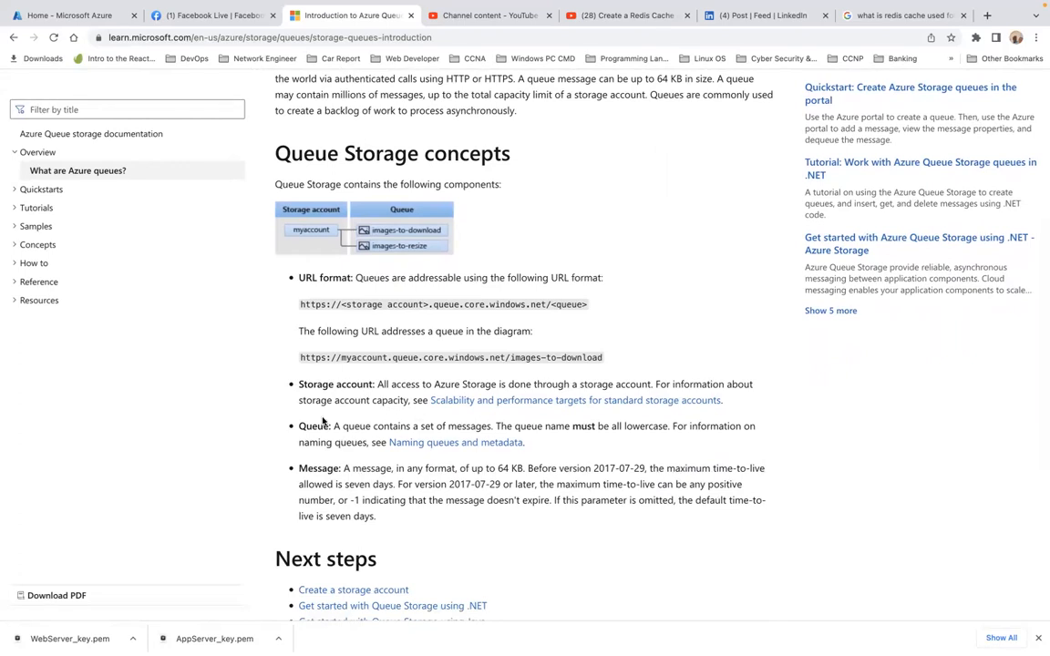
{"action": "scroll", "coordinate": [581, 373], "scroll_direction": "up", "scroll_amount": 3}
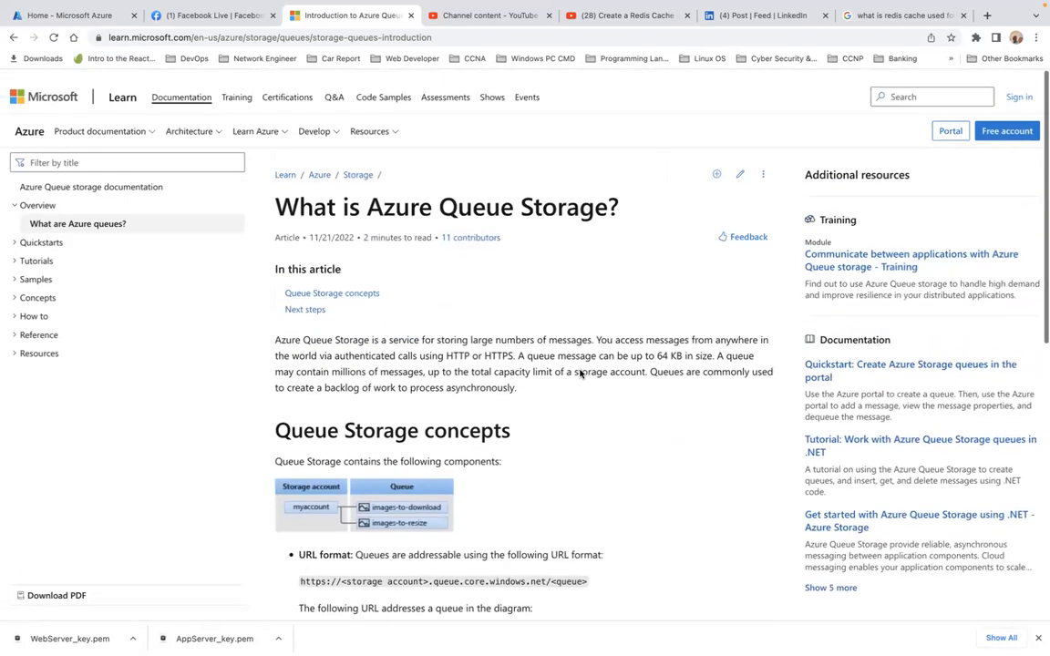
Search the Azure portal for "storage queue" and open the Storage accounts service.
{"action": "left_click", "coordinate": [96, 16]}
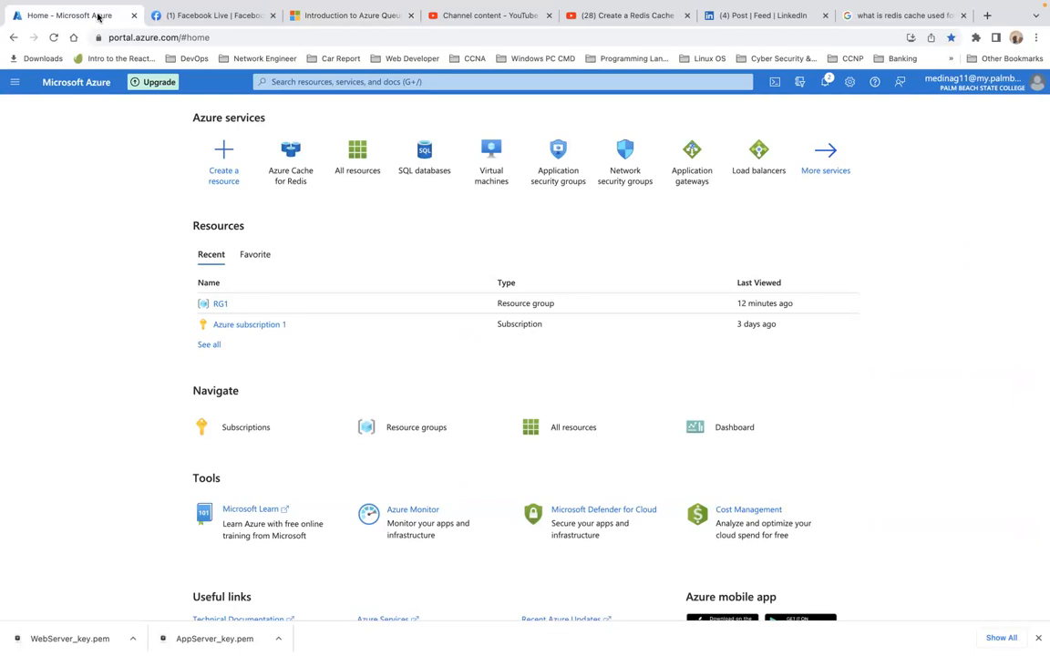
{"action": "left_click", "coordinate": [352, 83]}
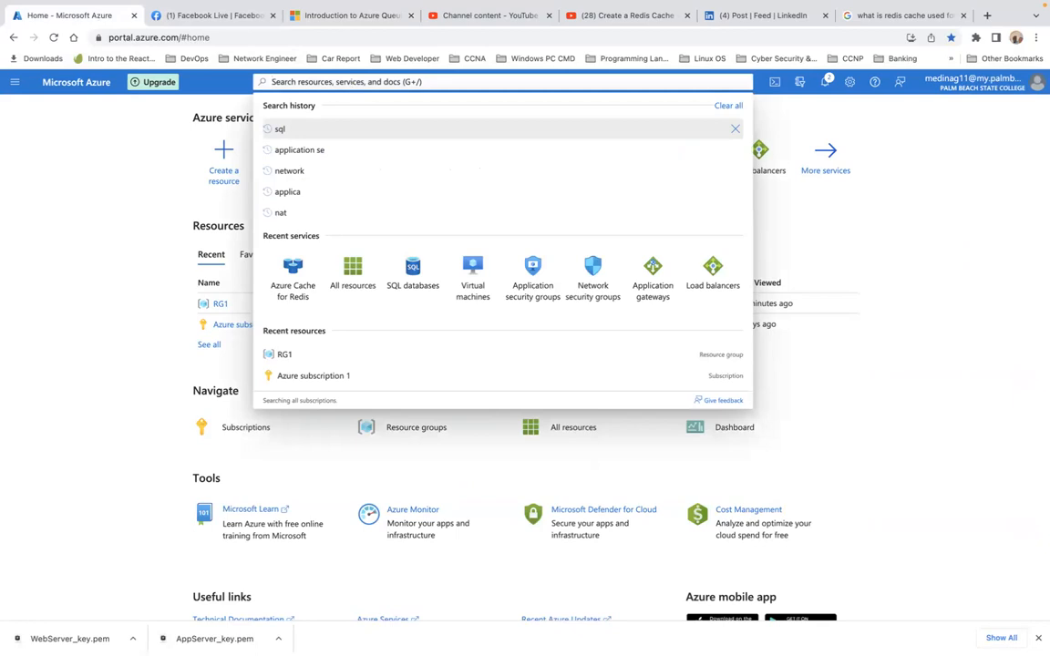
{"action": "type", "text": "storag"}
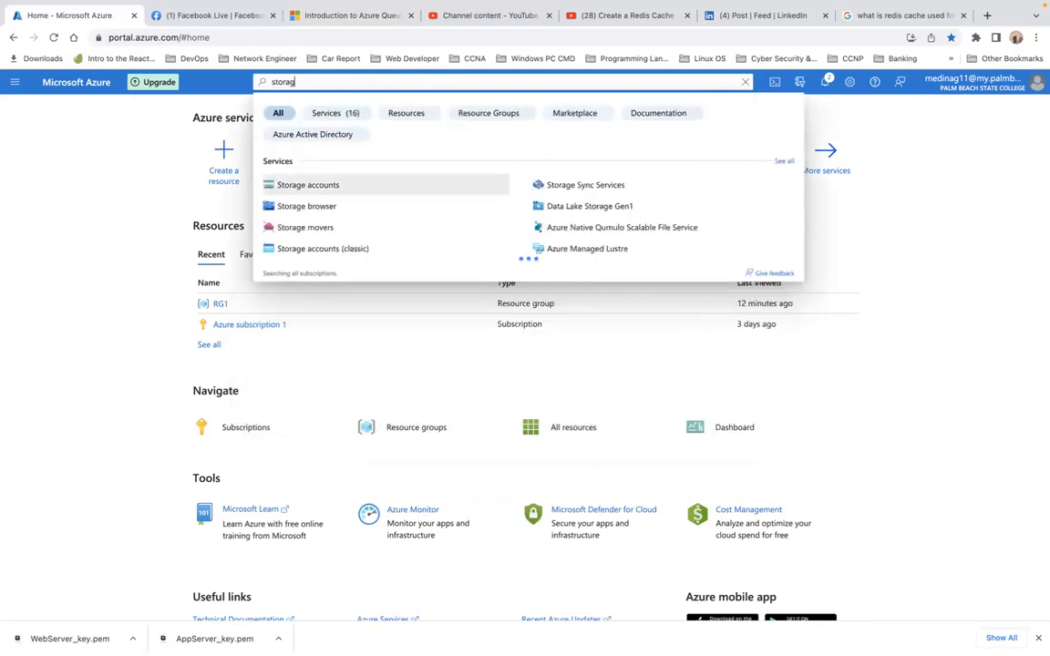
{"action": "type", "text": "e"}
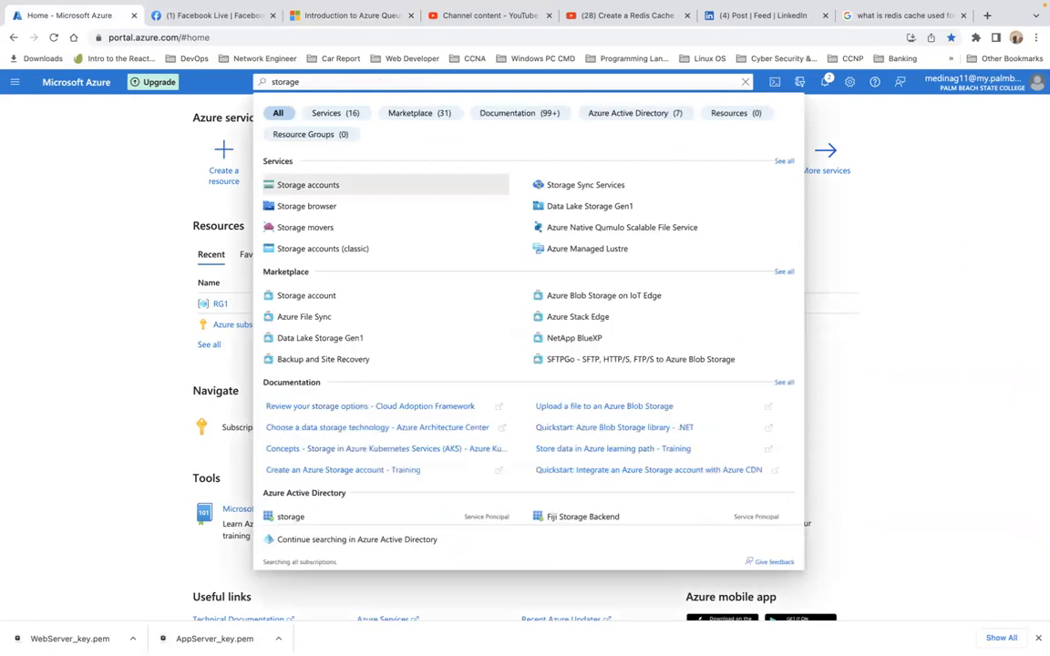
{"action": "type", "text": " que"}
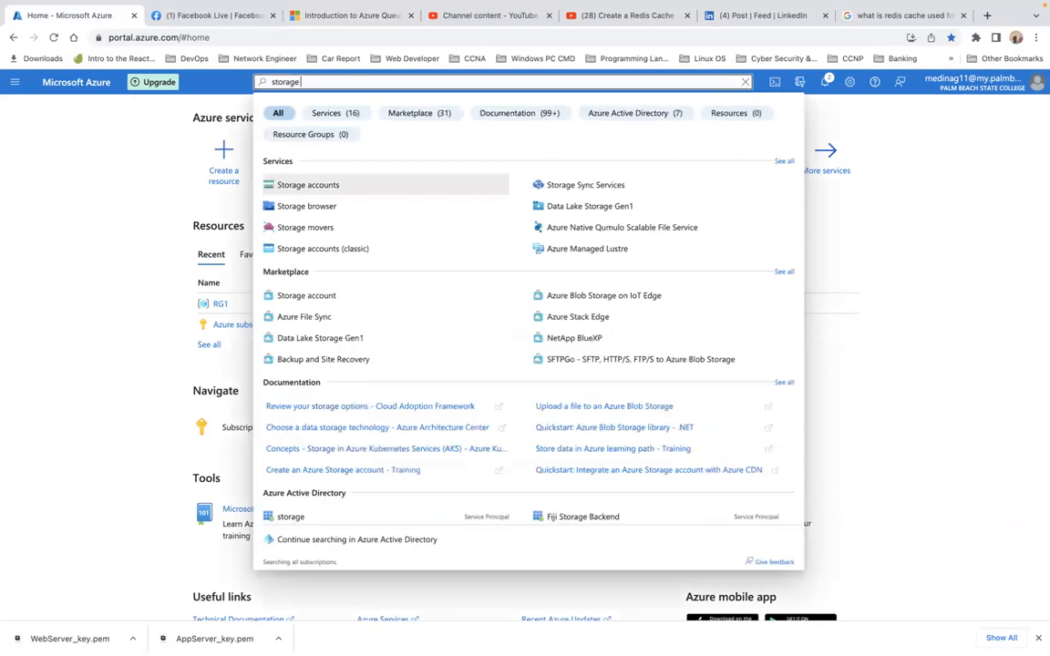
{"action": "type", "text": "ue"}
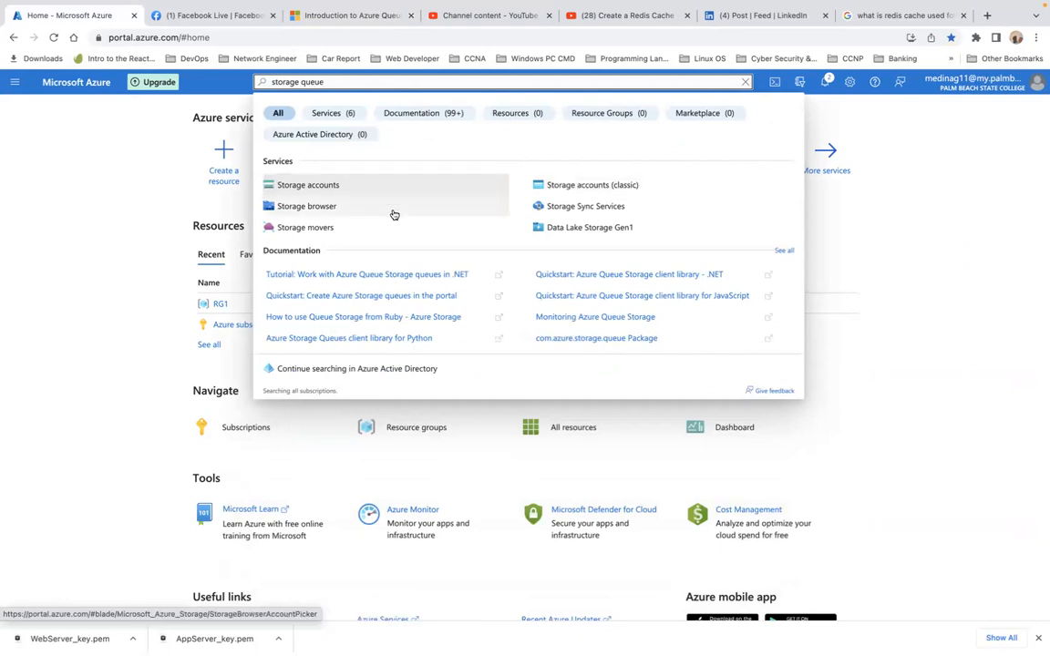
{"action": "left_click", "coordinate": [337, 187]}
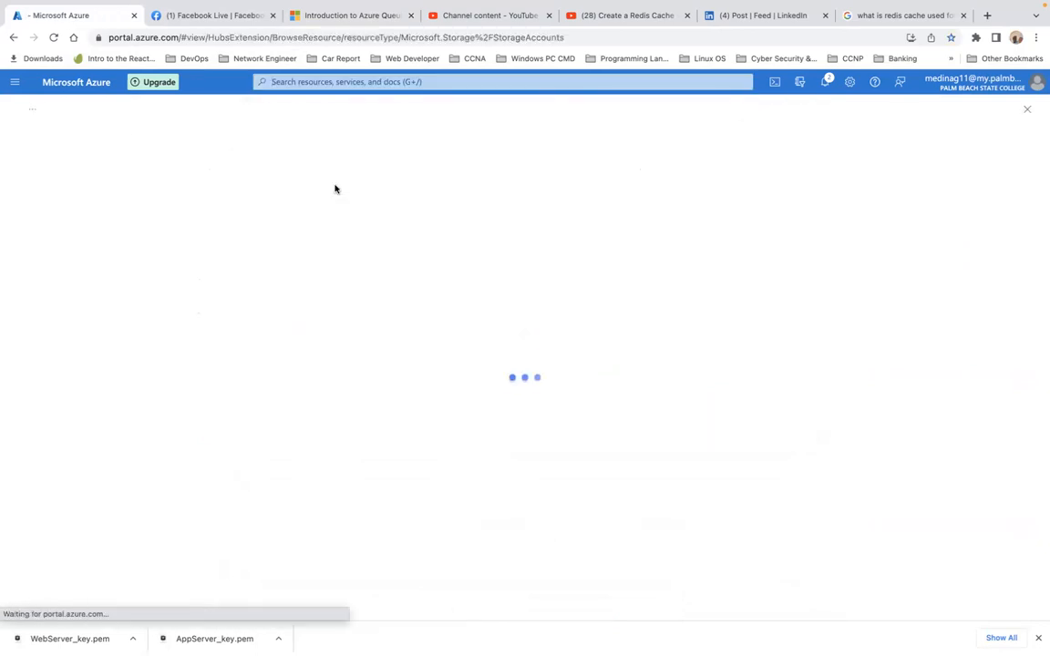
Try to open the recent RG1 resource group from the portal home, reload its page, and return home.
{"action": "left_click", "coordinate": [25, 105]}
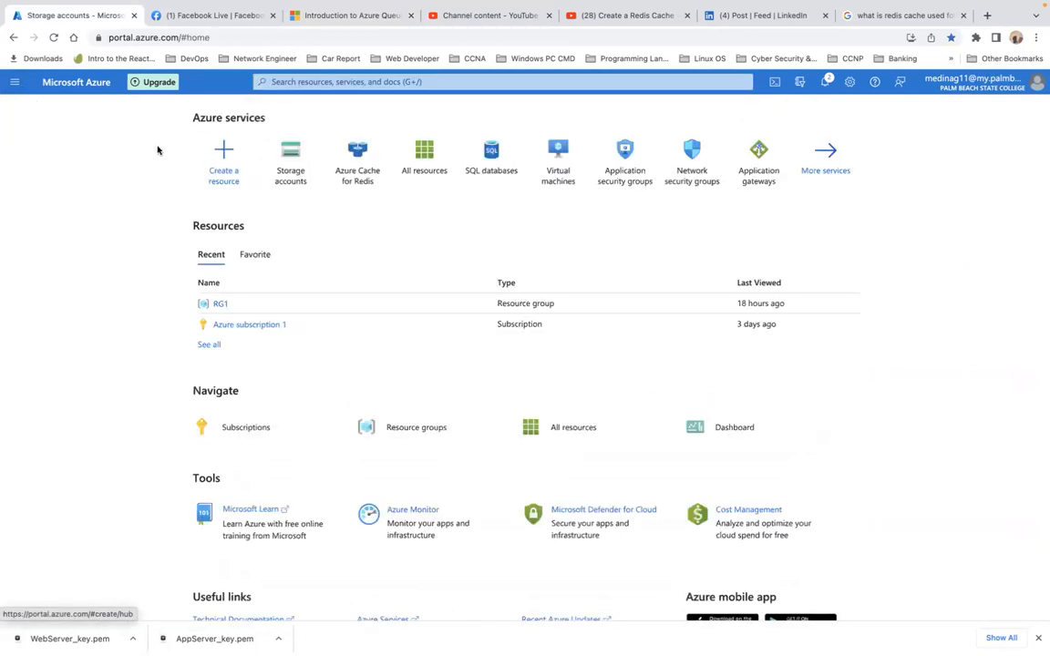
{"action": "left_click", "coordinate": [221, 305]}
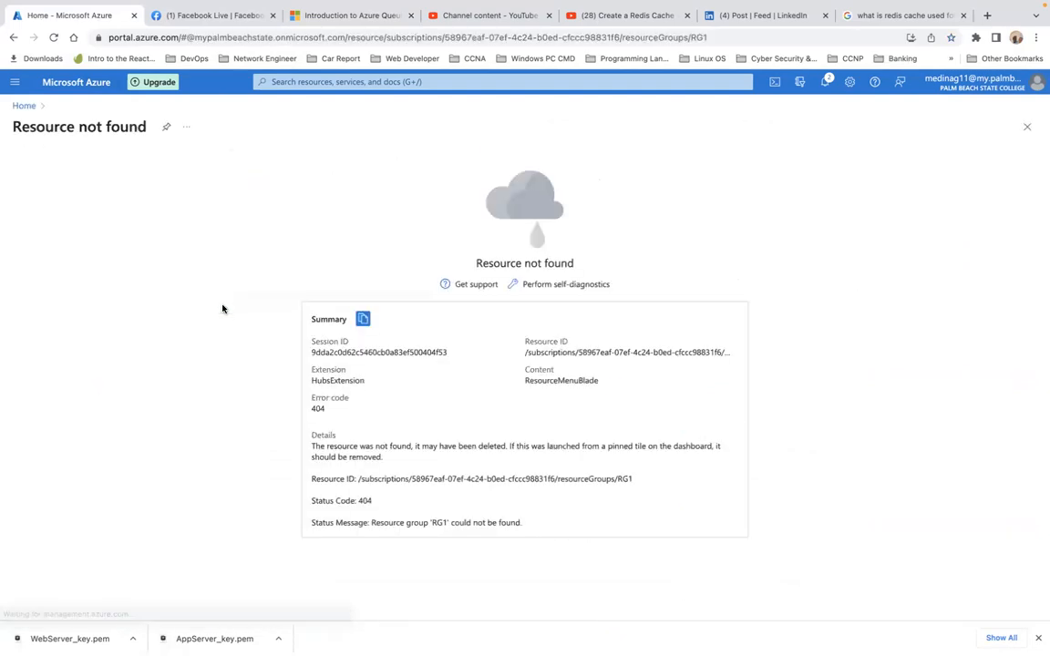
{"action": "left_click", "coordinate": [54, 37]}
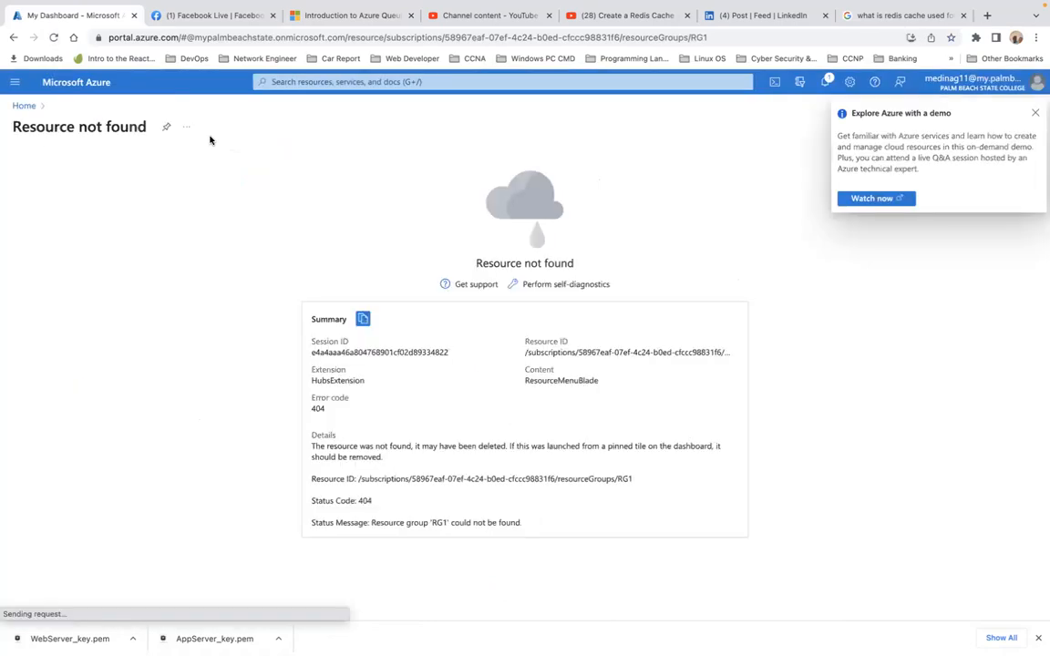
{"action": "left_click", "coordinate": [23, 106]}
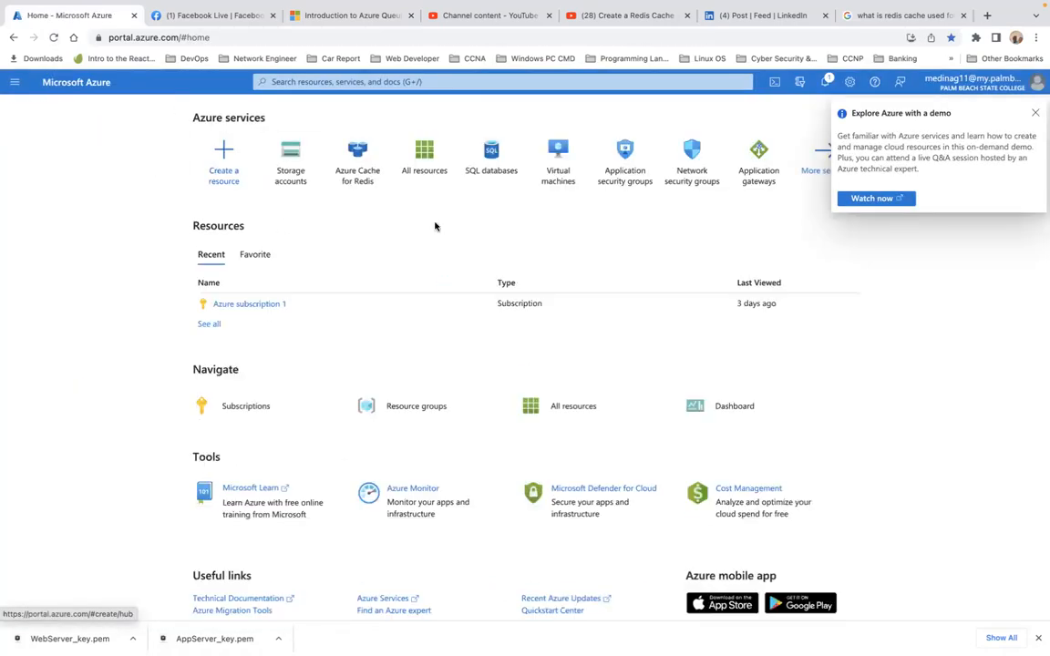
Start creating a new storage account from the Storage accounts service and dismiss the Azure demo notification.
{"action": "left_click", "coordinate": [293, 169]}
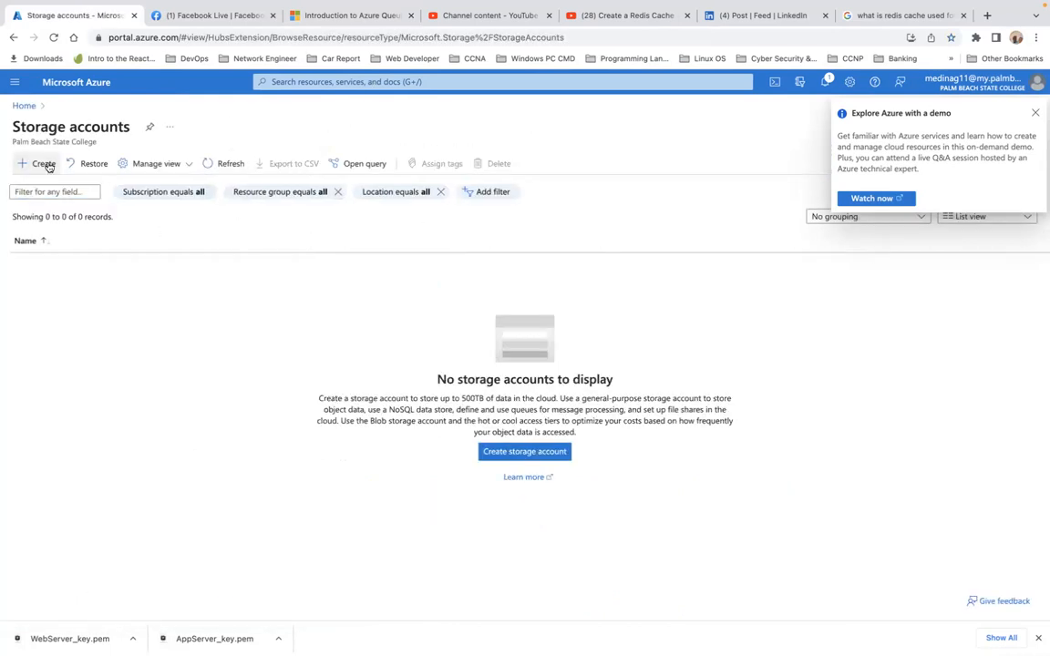
{"action": "left_click", "coordinate": [545, 451]}
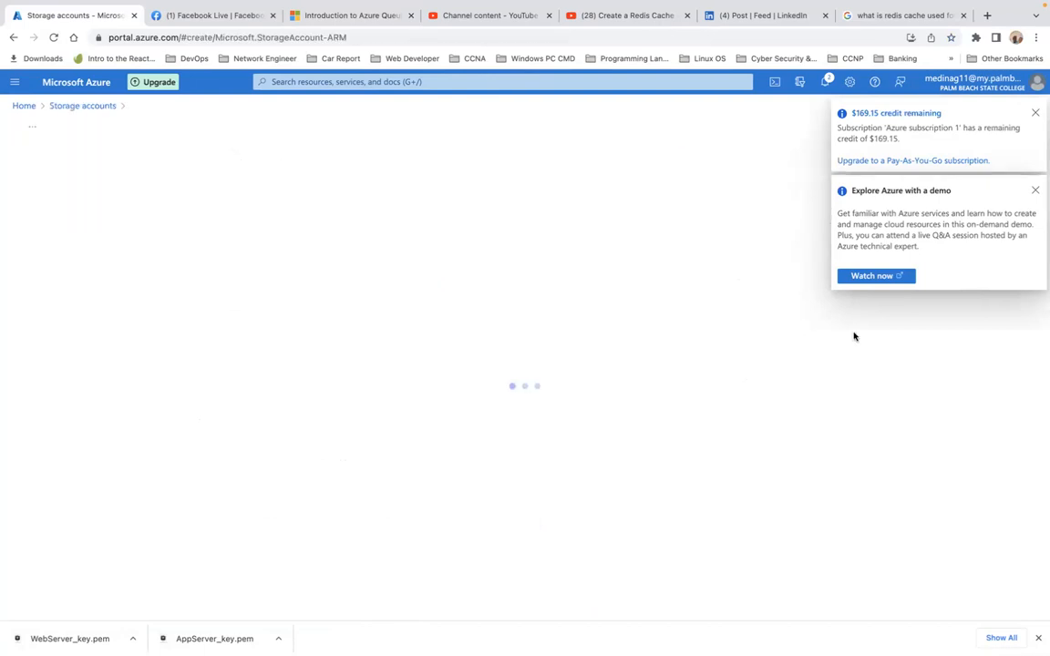
{"action": "left_click", "coordinate": [1034, 191]}
Create a new resource group named RG1 for the storage account.
{"action": "left_click", "coordinate": [241, 369]}
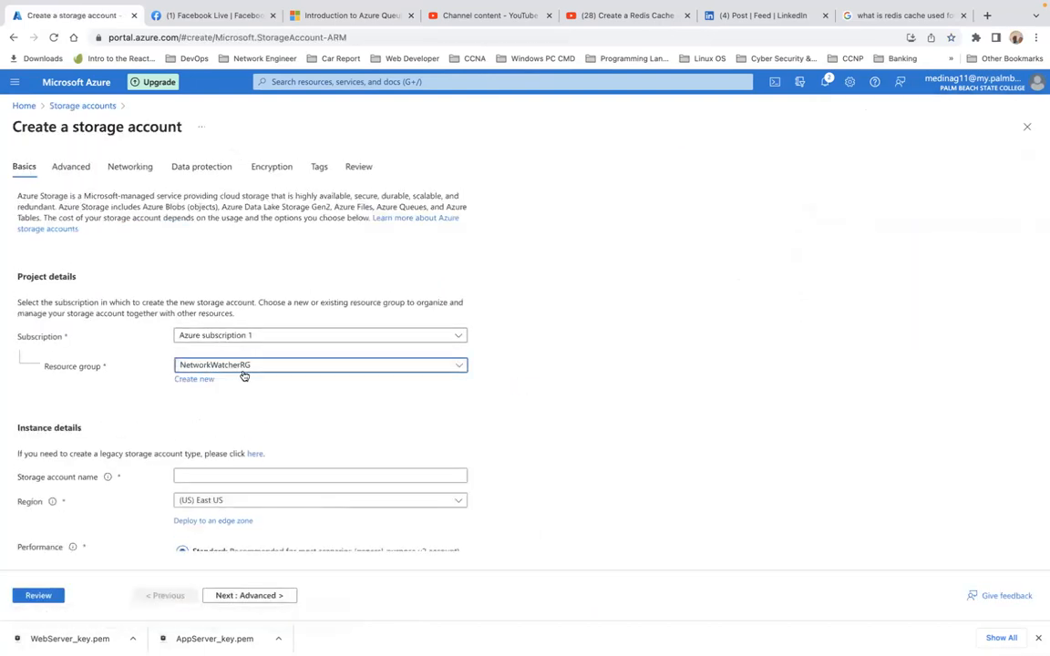
{"action": "left_click", "coordinate": [116, 373]}
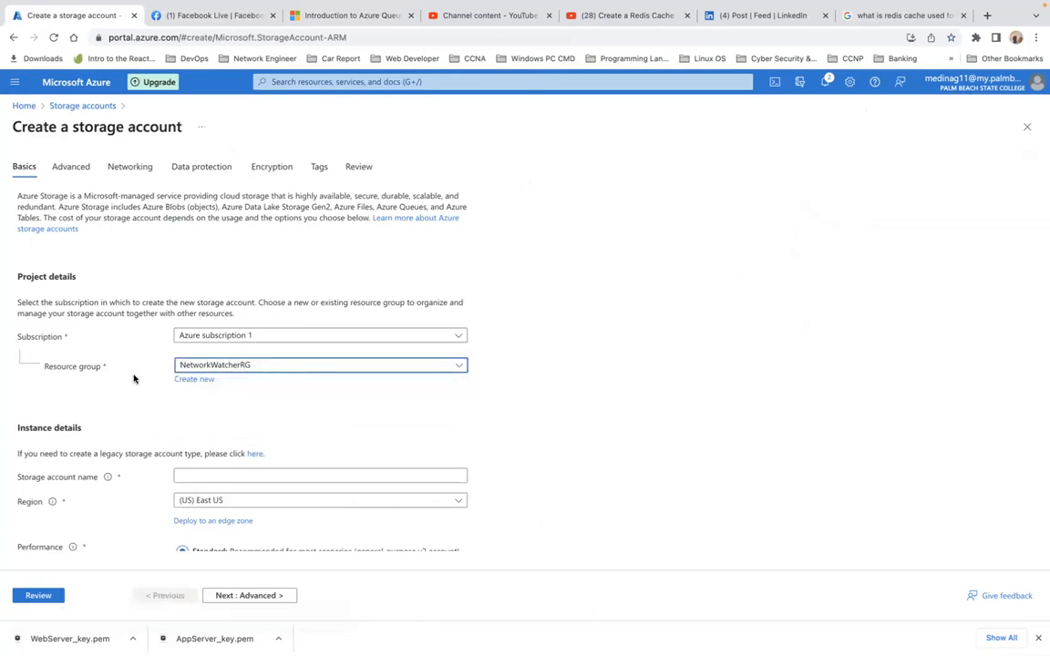
{"action": "left_click", "coordinate": [194, 380]}
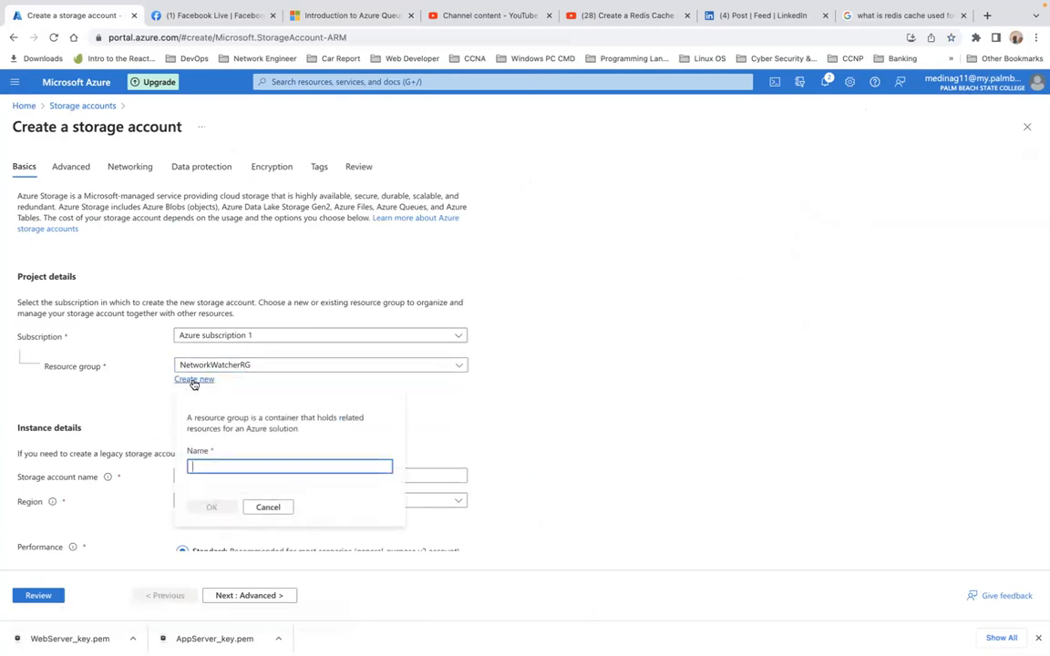
{"action": "type", "text": "RG"}
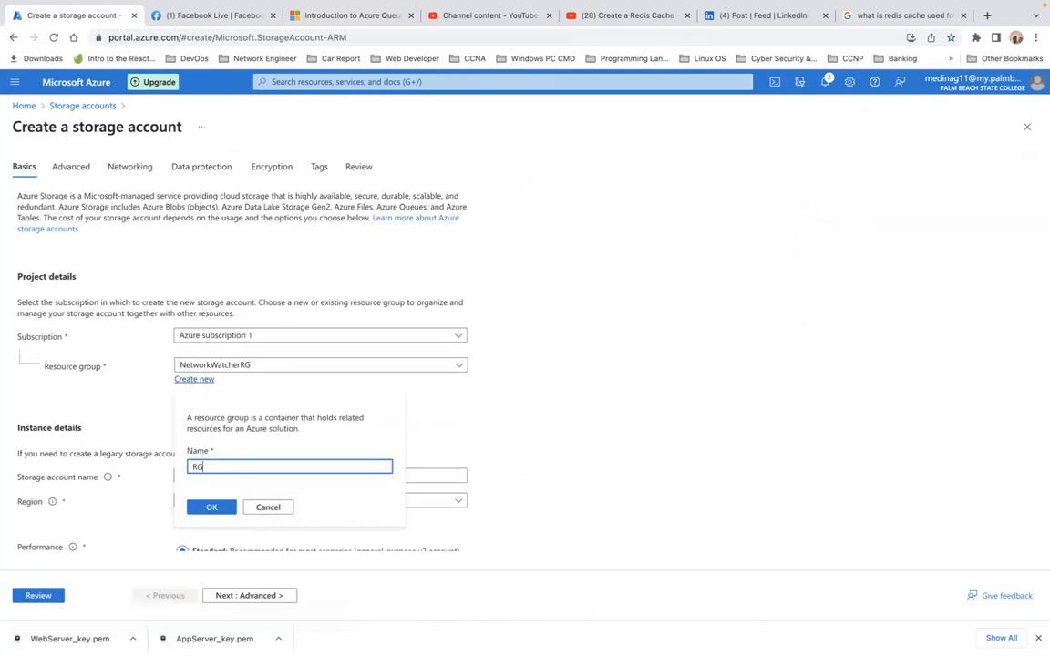
{"action": "type", "text": "1"}
{"action": "left_click", "coordinate": [213, 507]}
Try to name the storage account "Storage" in the instance details.
{"action": "scroll", "coordinate": [349, 423], "scroll_direction": "down", "scroll_amount": 1}
{"action": "scroll", "coordinate": [349, 424], "scroll_direction": "down", "scroll_amount": 1}
{"action": "left_click", "coordinate": [234, 380]}
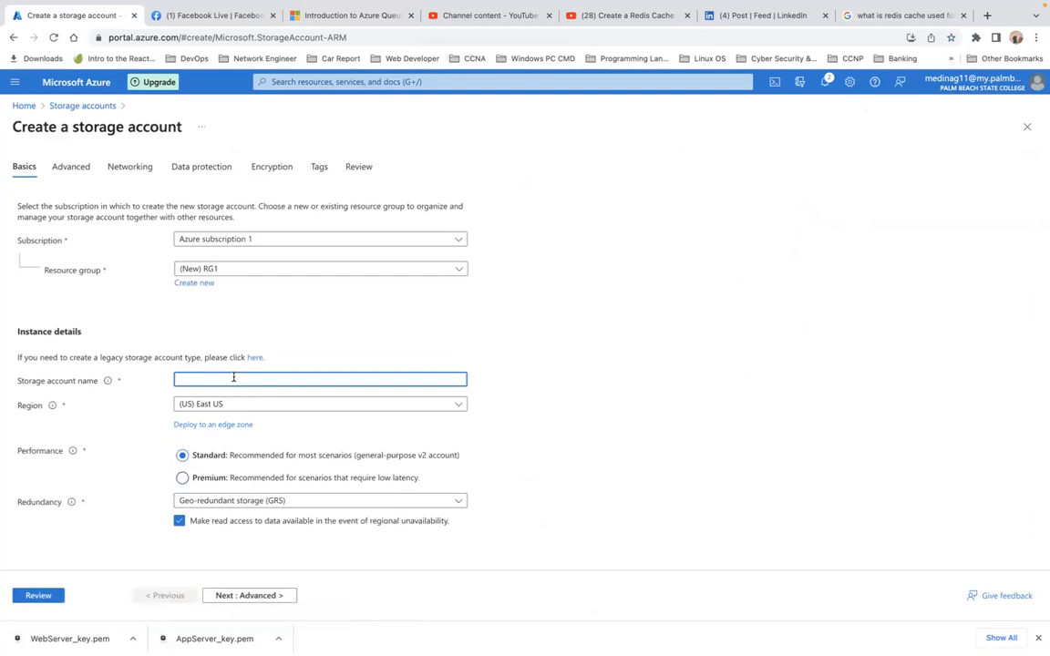
{"action": "type", "text": "R"}
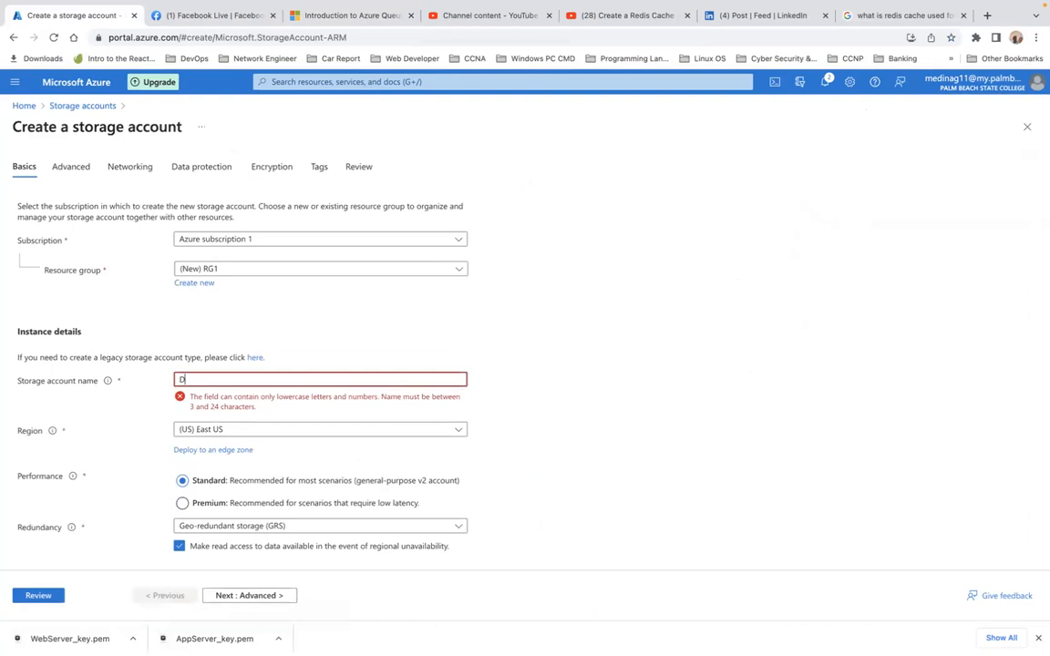
{"action": "key", "text": "BackSpace"}
{"action": "type", "text": "Storage"}
{"action": "scroll", "coordinate": [474, 334], "scroll_direction": "down", "scroll_amount": 1}
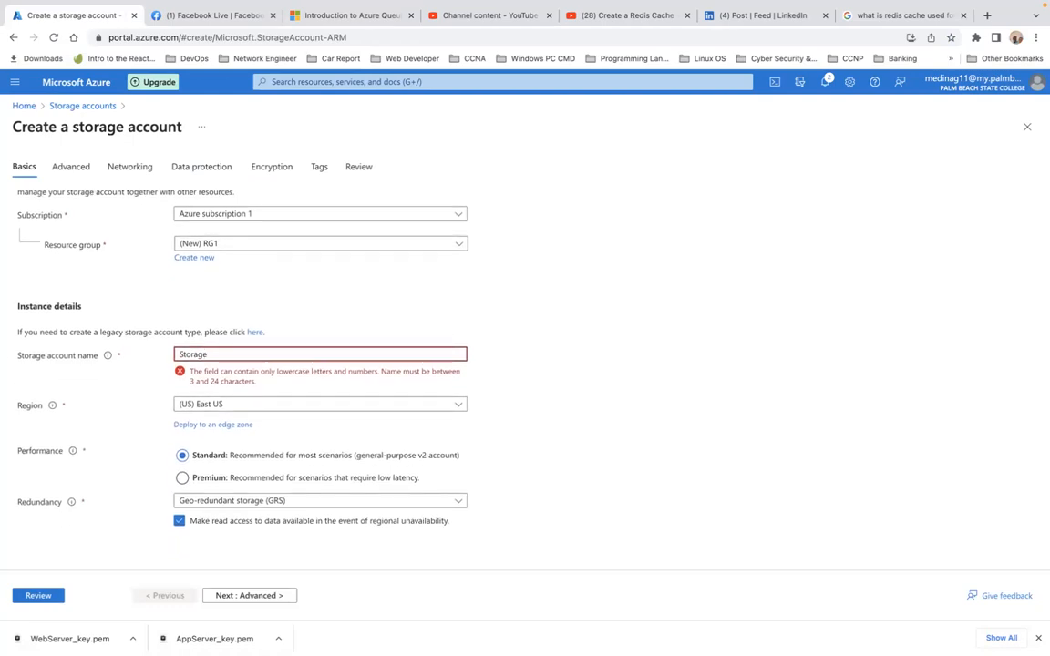
Try to shorten the storage account name to "Str1", with a capital S.
{"action": "type", "text": "1"}
{"action": "key", "text": "BackSpace"}
{"action": "key", "text": "BackSpace"}
{"action": "key", "text": "BackSpace"}
{"action": "key", "text": "BackSpace"}
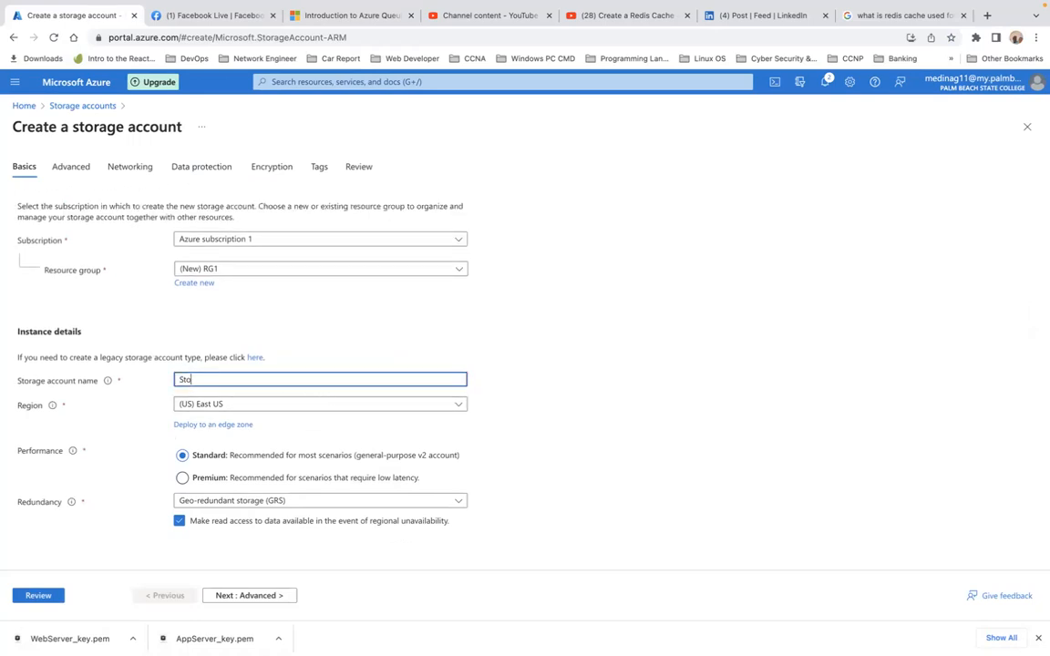
{"action": "key", "text": "BackSpace"}
{"action": "type", "text": "r1"}
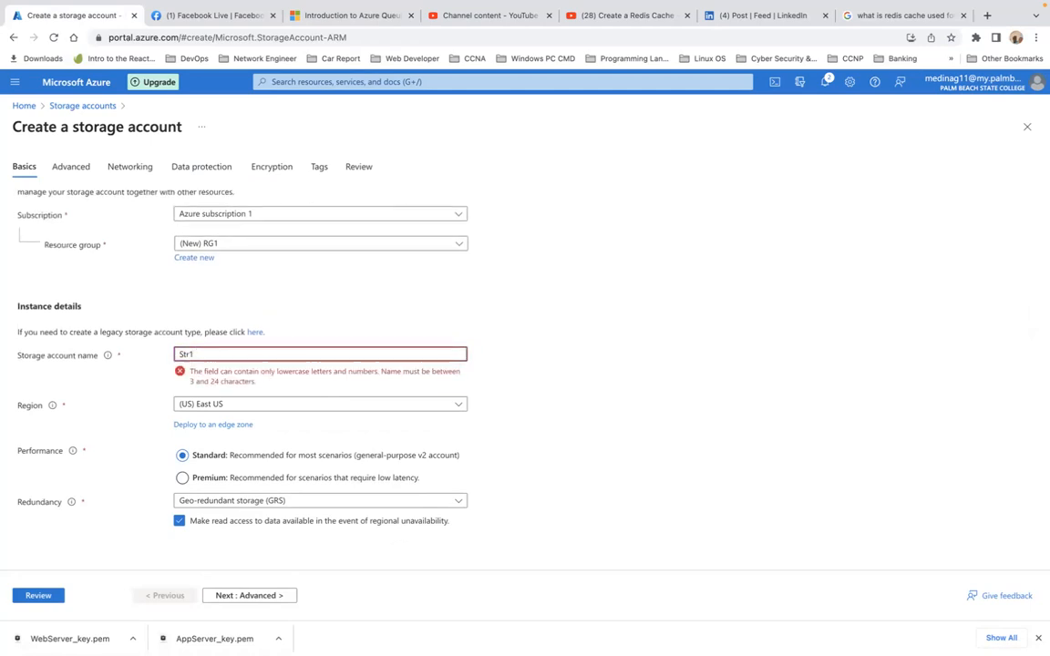
{"action": "type", "text": "2"}
Replace the storage account name with the all-lowercase name "str1".
{"action": "key", "text": "BackSpace"}
{"action": "key", "text": "BackSpace"}
{"action": "key", "text": "BackSpace"}
{"action": "key", "text": "BackSpace"}
{"action": "key", "text": "BackSpace"}
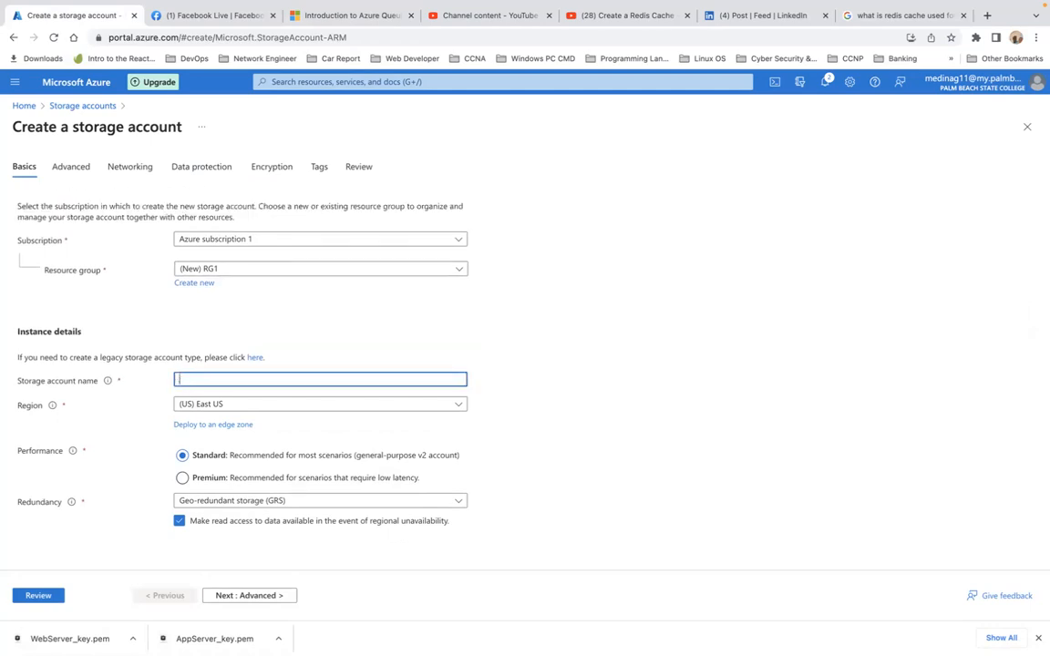
{"action": "type", "text": "str"}
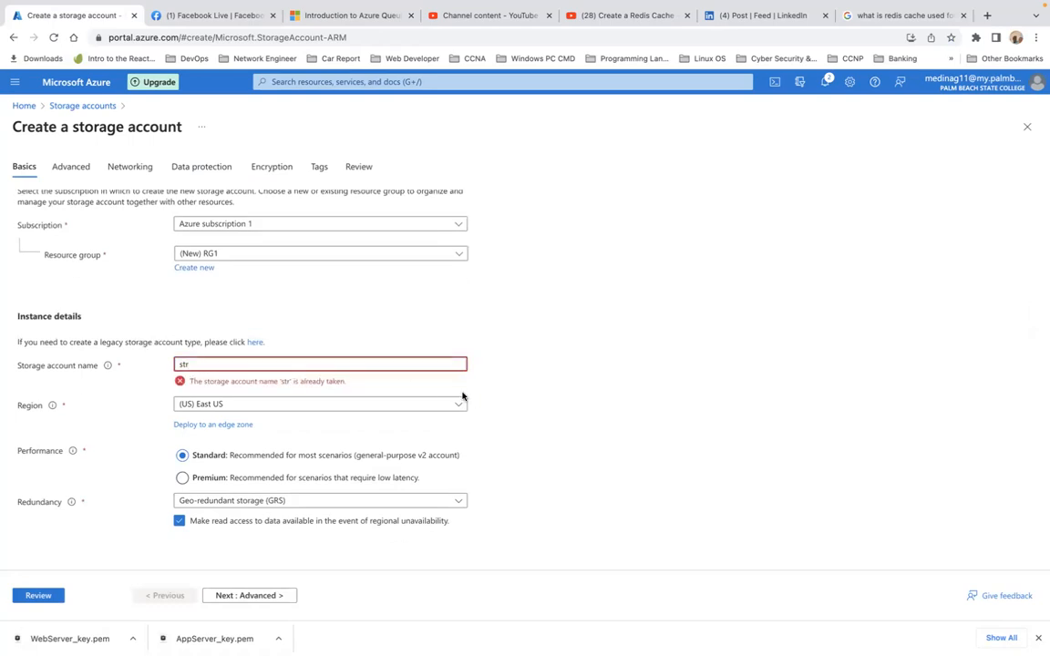
{"action": "type", "text": "1"}
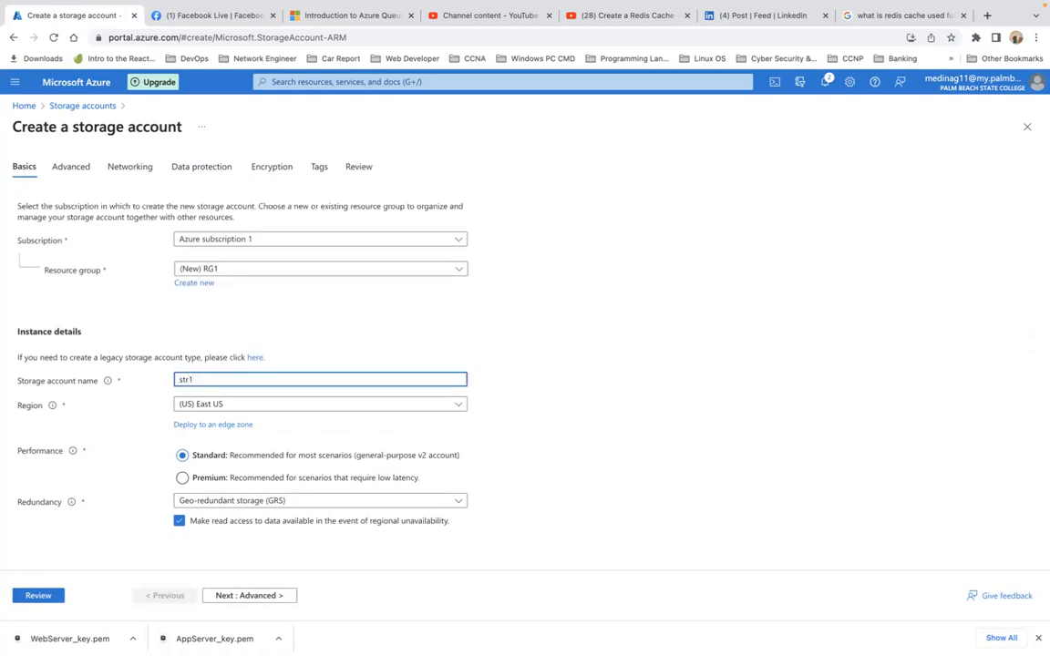
Try to extend the storage account name to "str12" and "str123".
{"action": "type", "text": "2"}
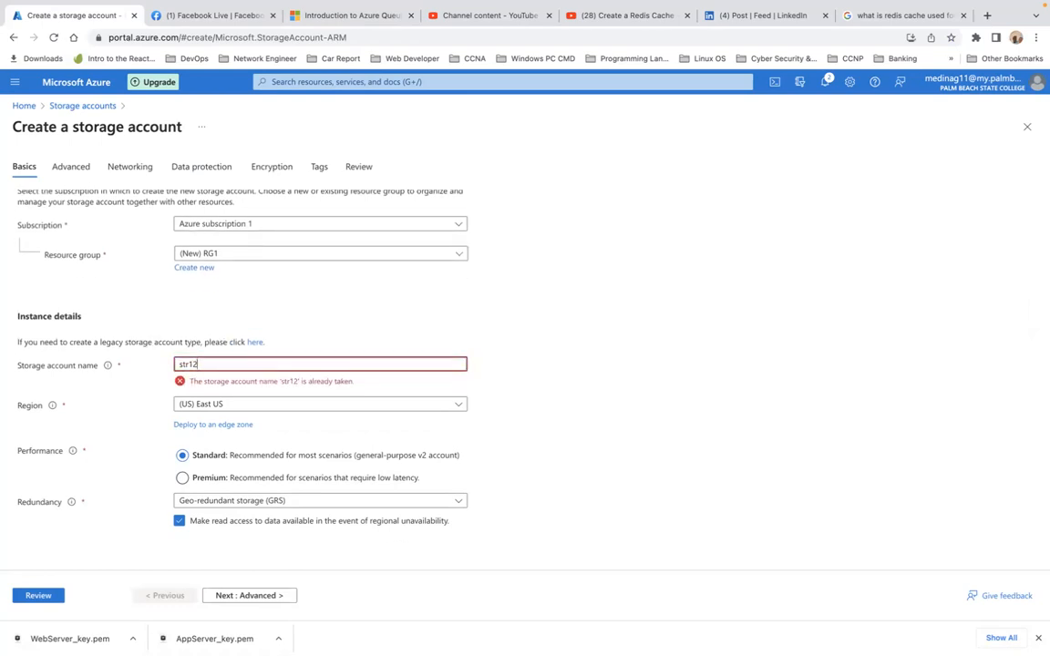
{"action": "type", "text": "3"}
{"action": "key", "text": "BackSpace"}
{"action": "key", "text": "BackSpace"}
{"action": "key", "text": "BackSpace"}
{"action": "key", "text": "BackSpace"}
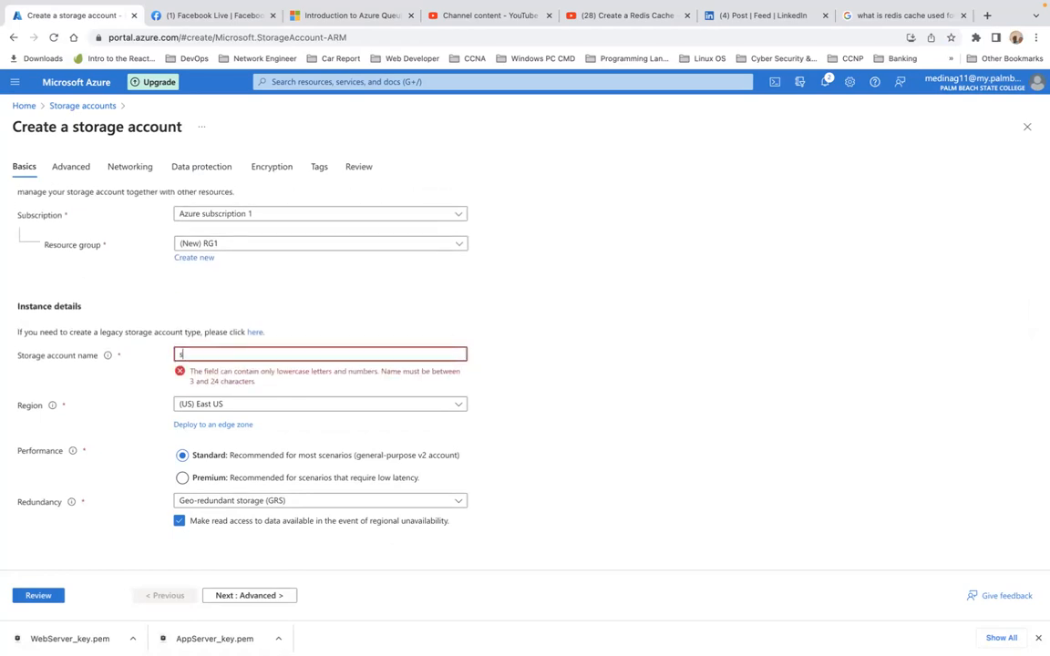
Replace the storage account name with "sanstr".
{"action": "type", "text": "rt"}
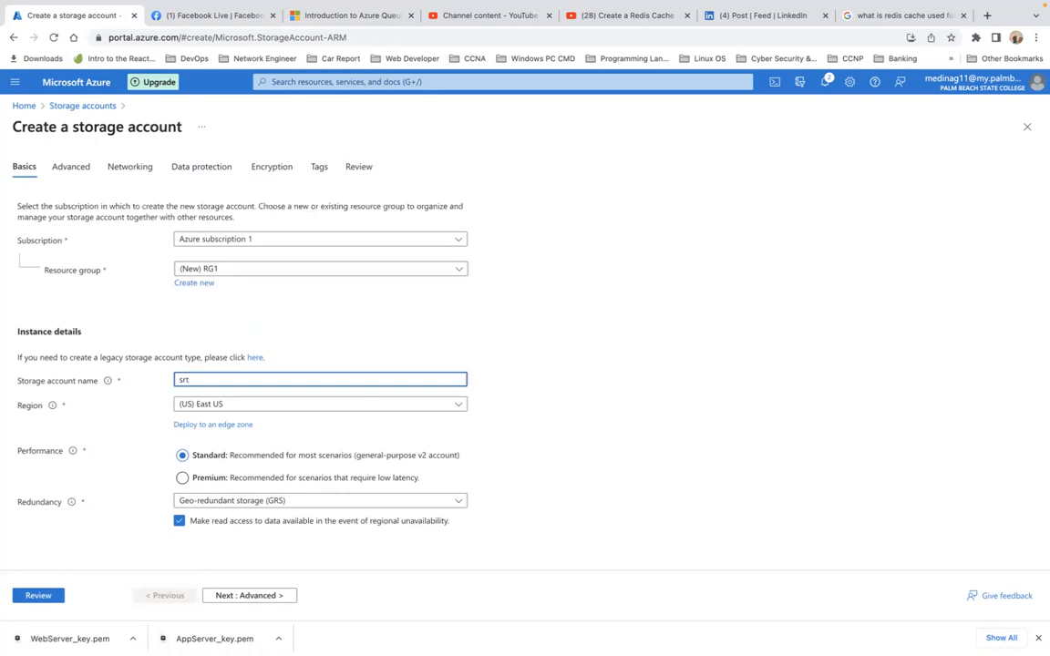
{"action": "key", "text": "BackSpace"}
{"action": "key", "text": "BackSpace"}
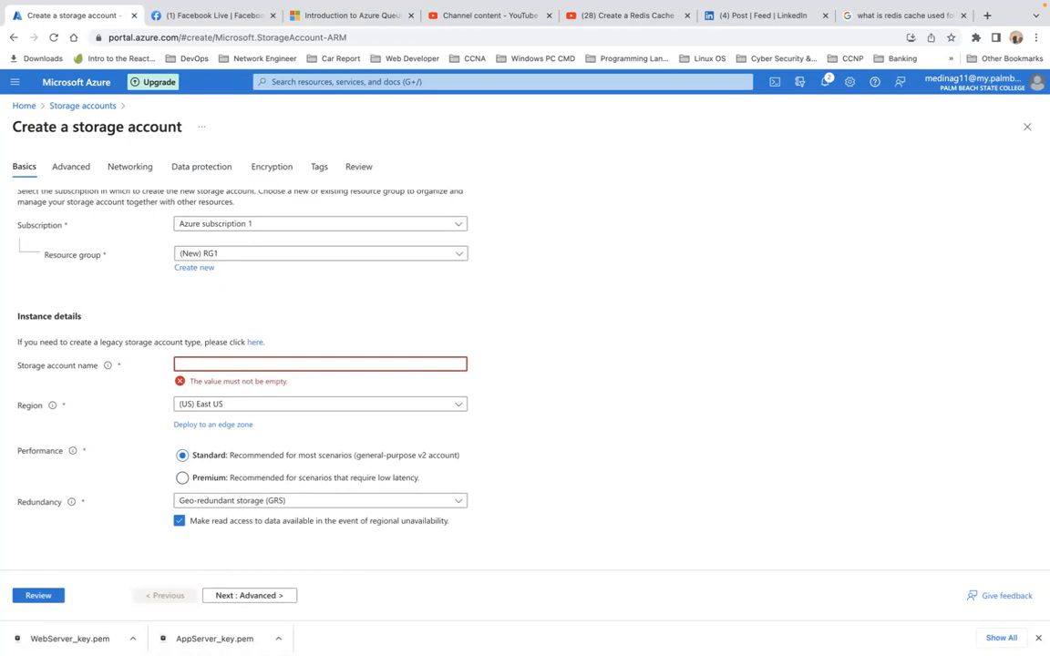
{"action": "type", "text": "san"}
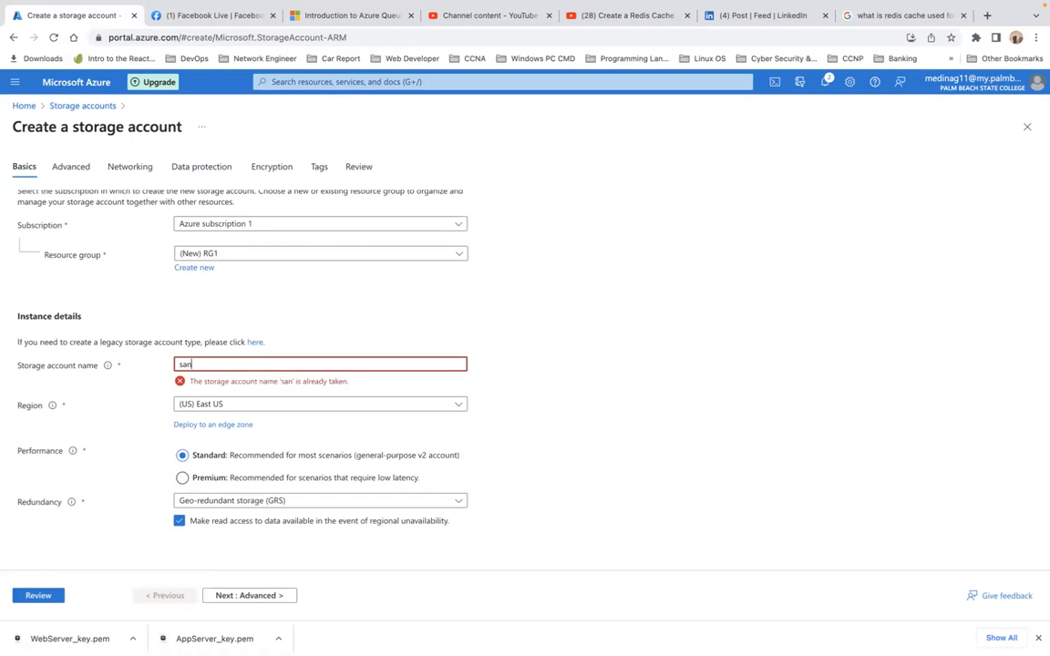
{"action": "type", "text": "str"}
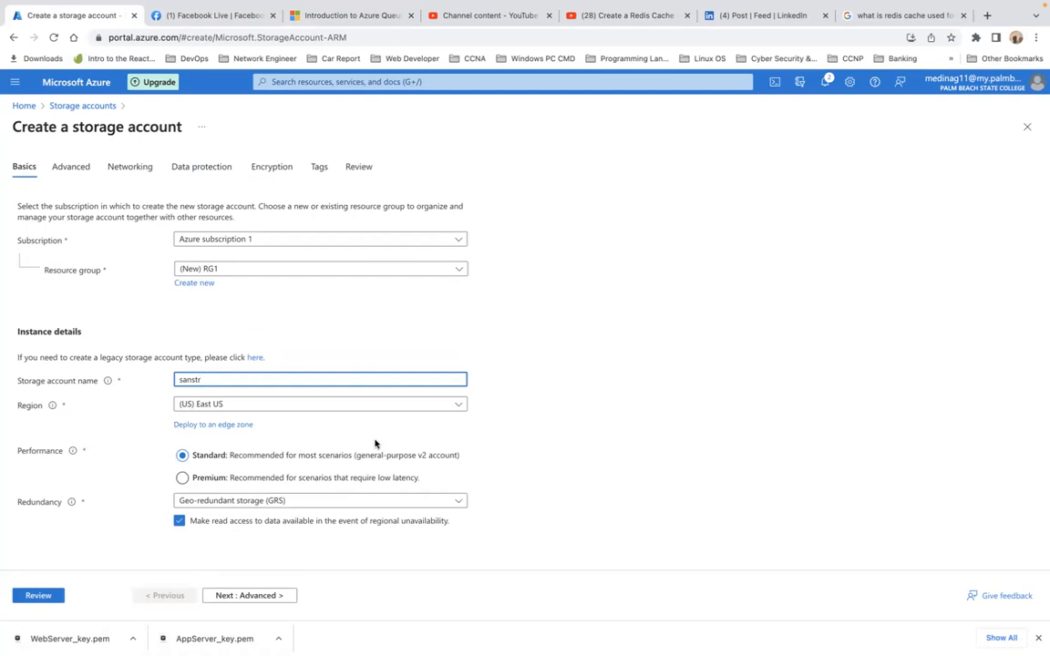
Accept the default advanced, networking, data protection, encryption and tags settings, review the configuration, and create the storage account.
{"action": "left_click", "coordinate": [255, 601]}
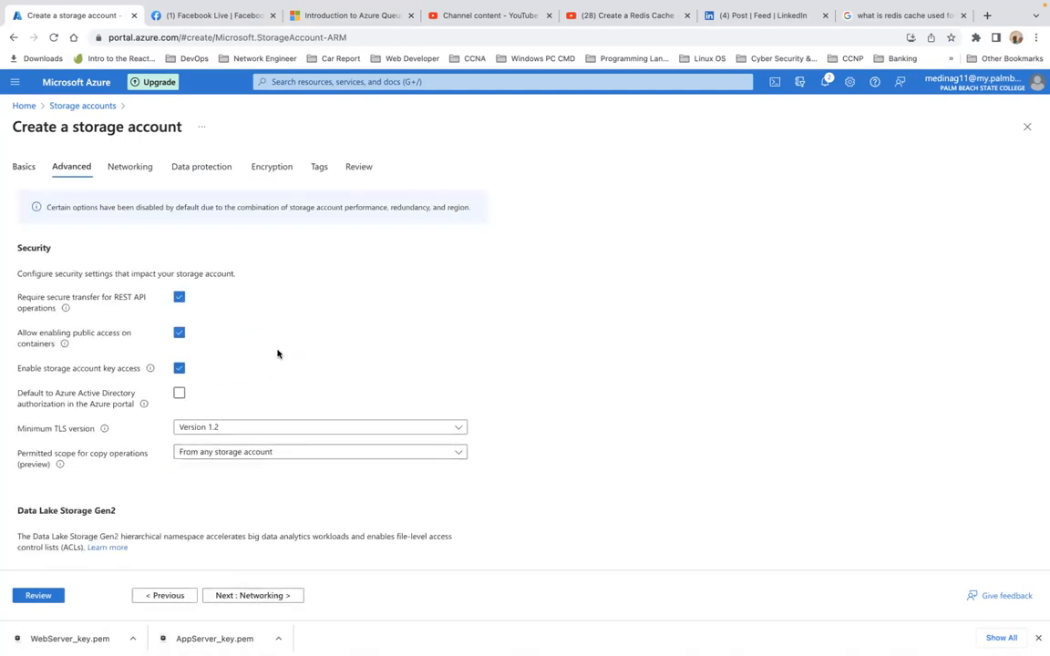
{"action": "left_click", "coordinate": [271, 599]}
{"action": "left_click", "coordinate": [270, 598]}
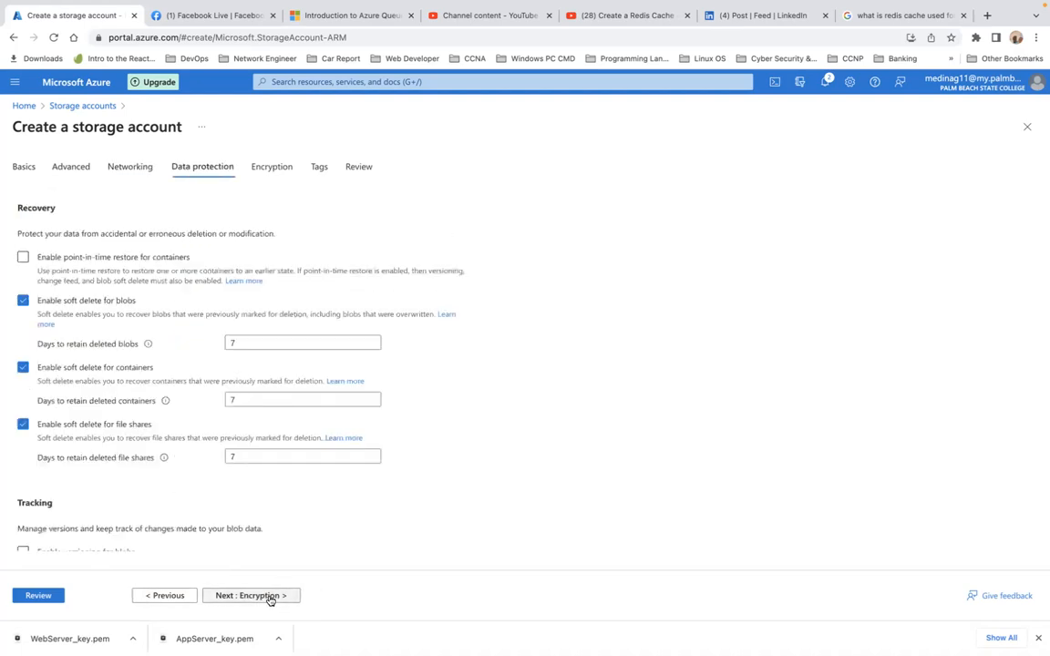
{"action": "left_click", "coordinate": [271, 599]}
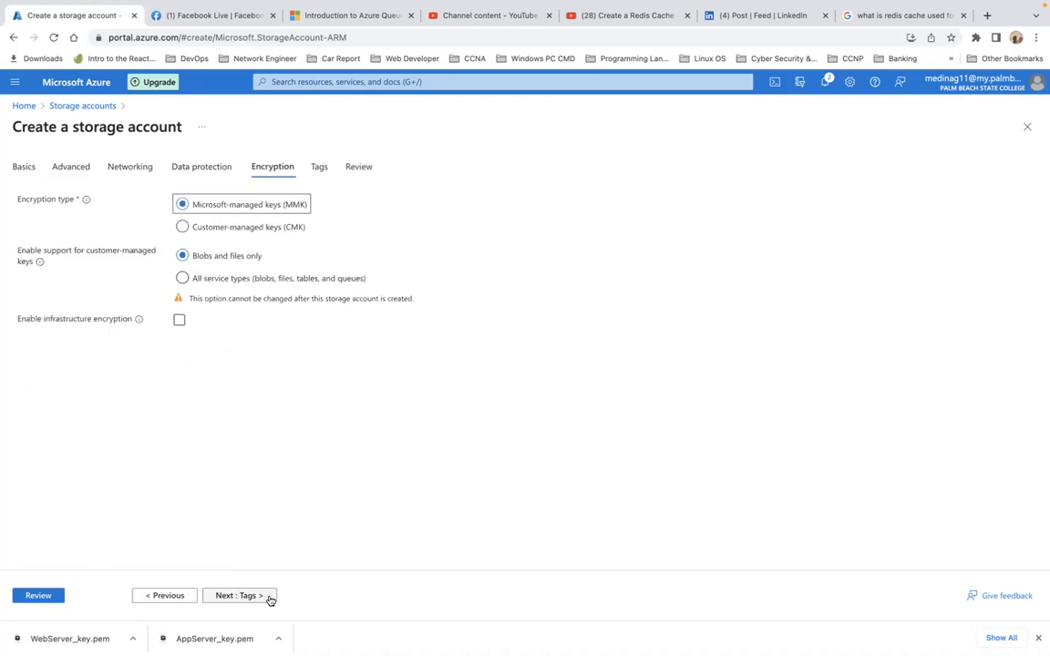
{"action": "left_click", "coordinate": [270, 599]}
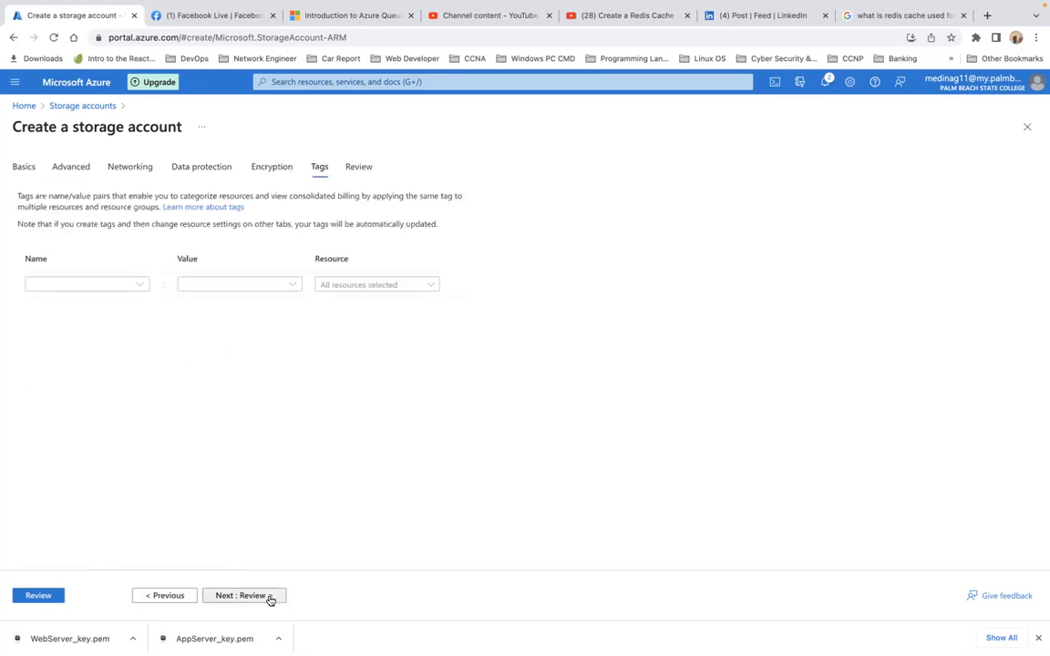
{"action": "left_click", "coordinate": [271, 599]}
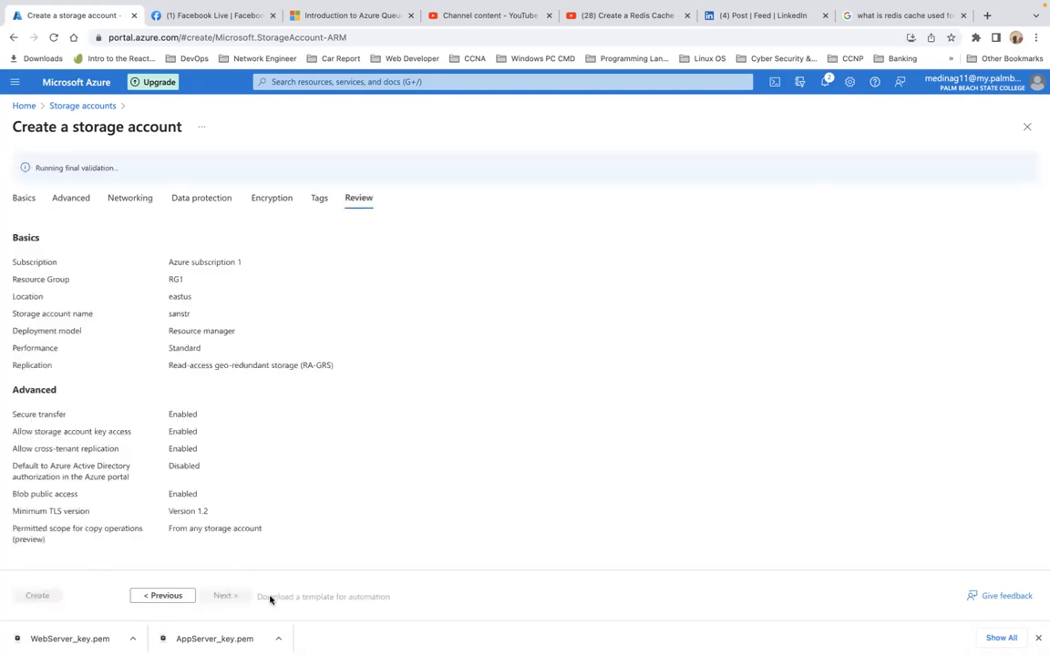
{"action": "scroll", "coordinate": [370, 423], "scroll_direction": "down", "scroll_amount": 6}
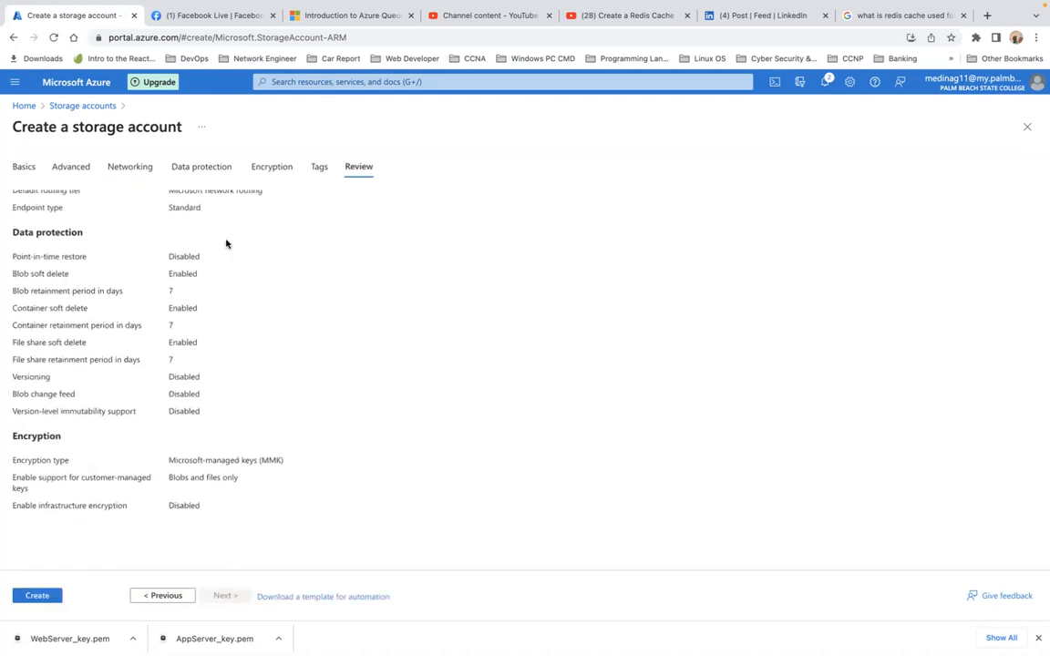
{"action": "left_click", "coordinate": [30, 597]}
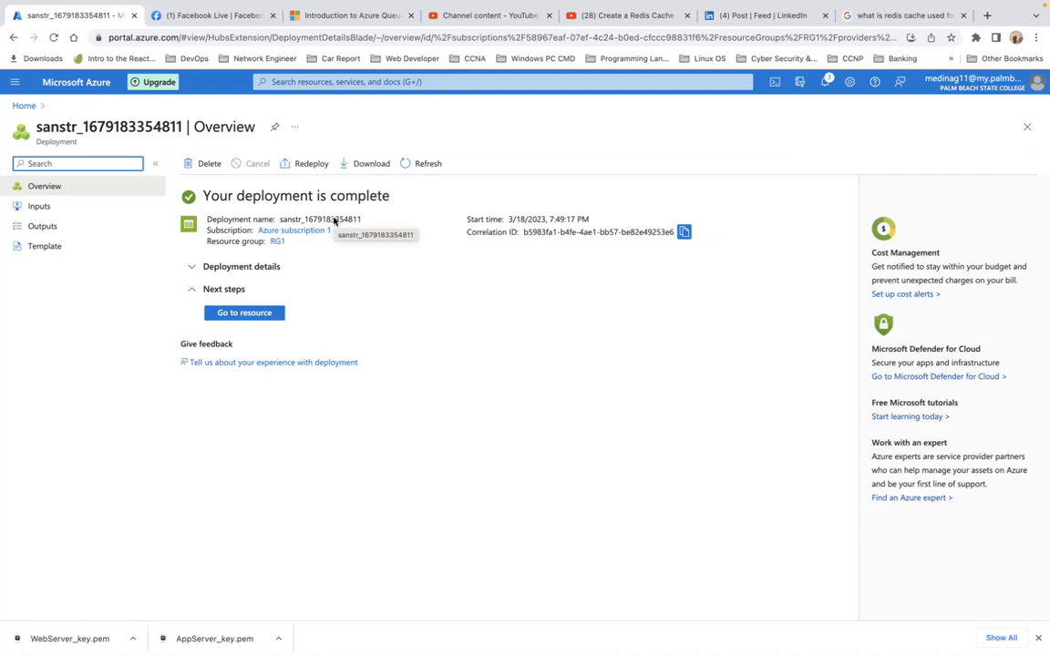
Go to the deployed sanstr storage account and open its list of queues.
{"action": "left_click", "coordinate": [270, 314]}
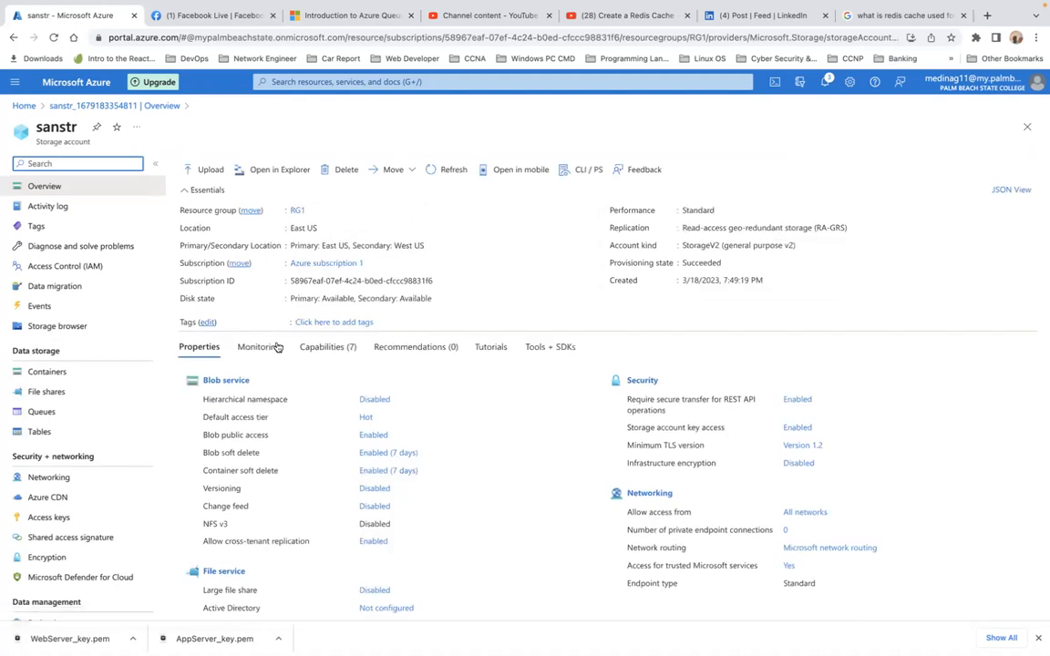
{"action": "scroll", "coordinate": [318, 298], "scroll_direction": "down", "scroll_amount": 1}
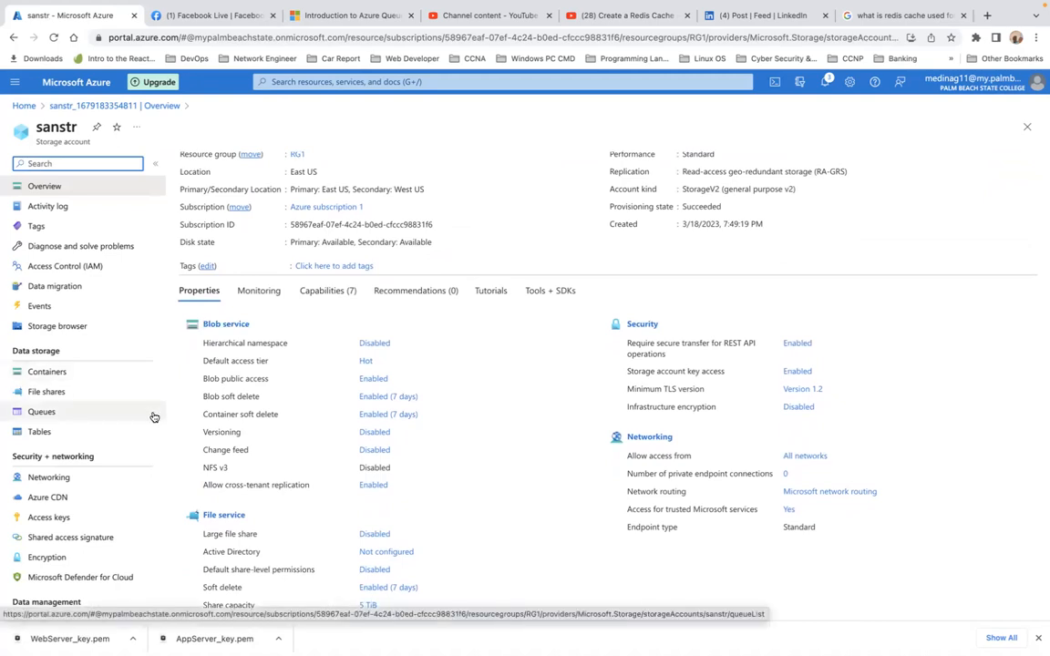
{"action": "left_click", "coordinate": [42, 412]}
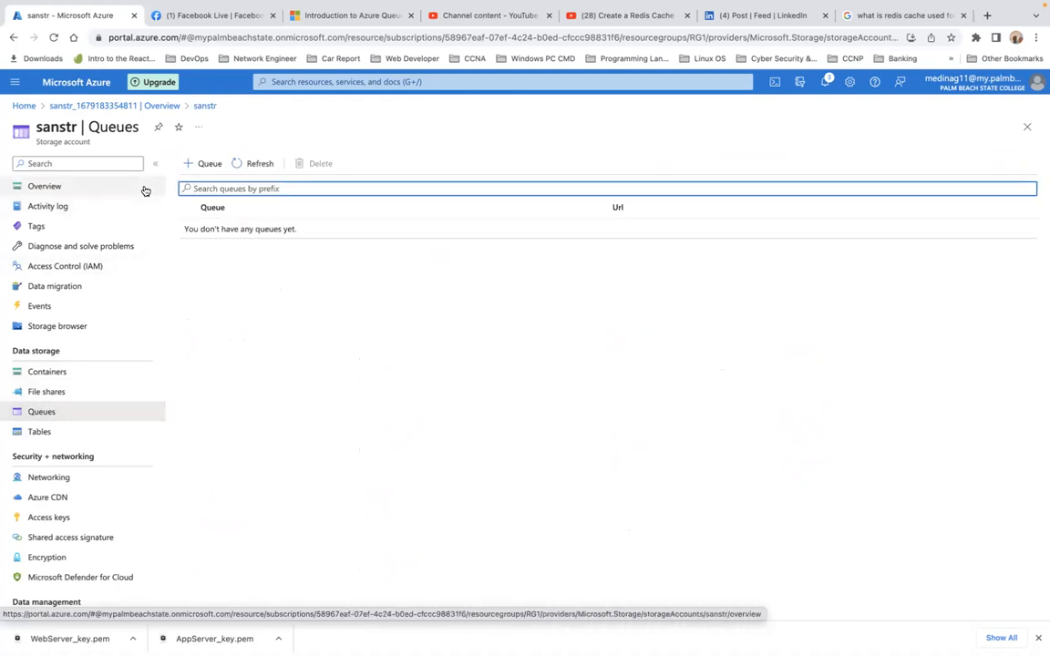
Add a new queue named "queue" to the sanstr storage account.
{"action": "left_click", "coordinate": [204, 165]}
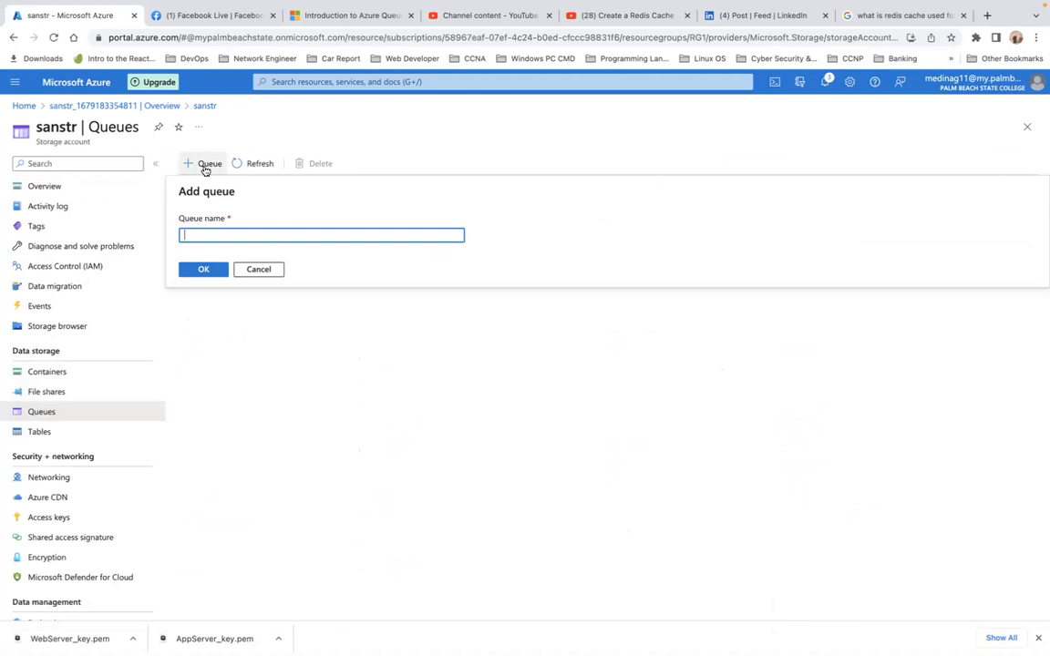
{"action": "type", "text": "qu"}
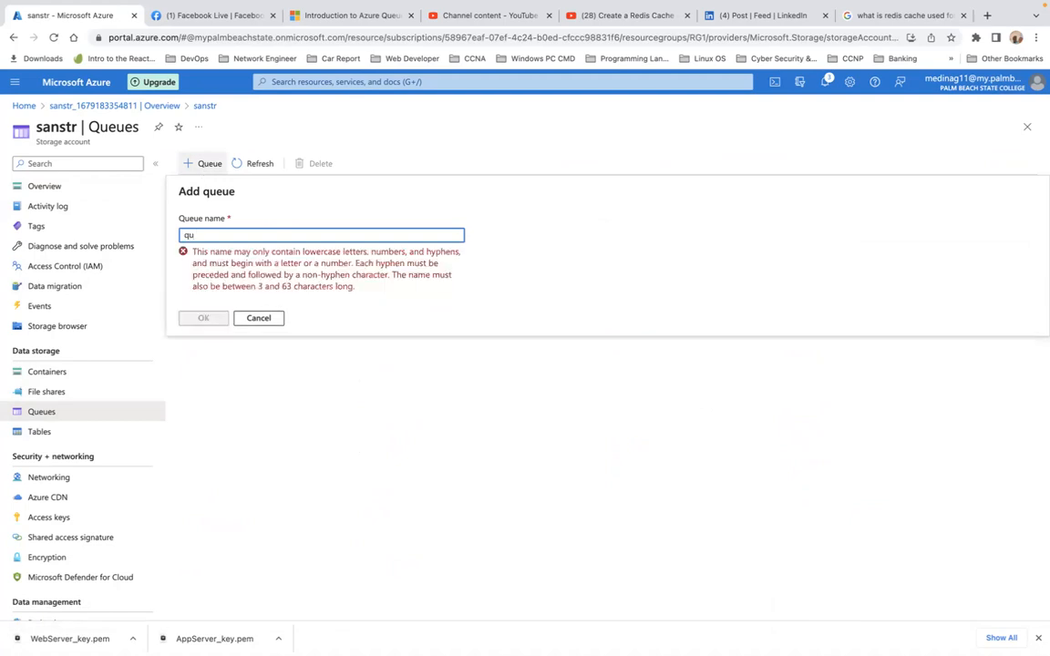
{"action": "type", "text": "eue"}
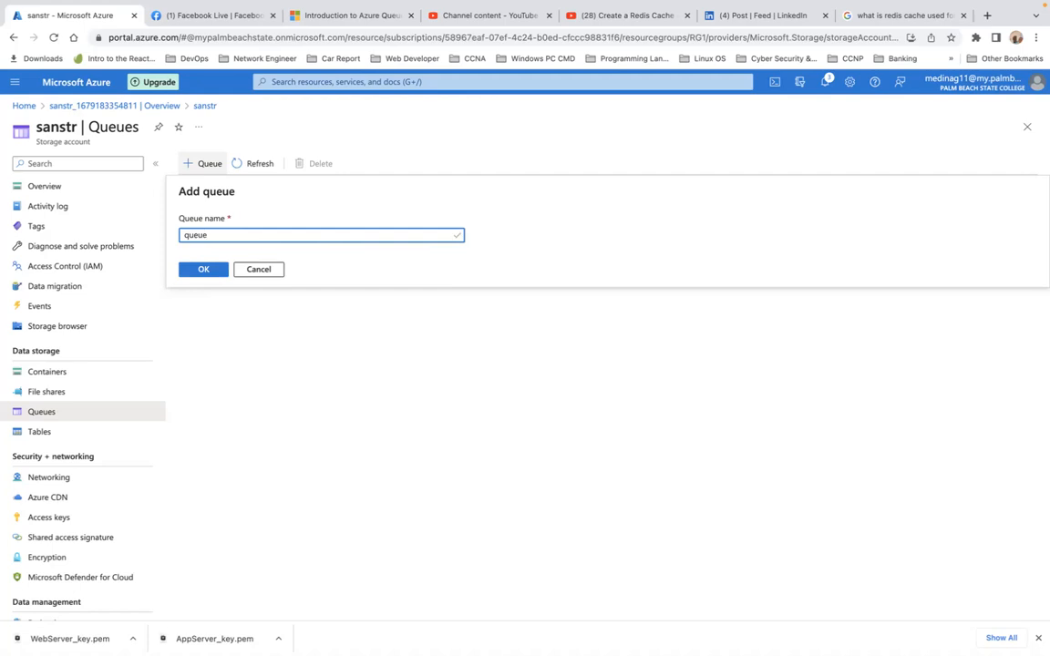
{"action": "left_click", "coordinate": [203, 273]}
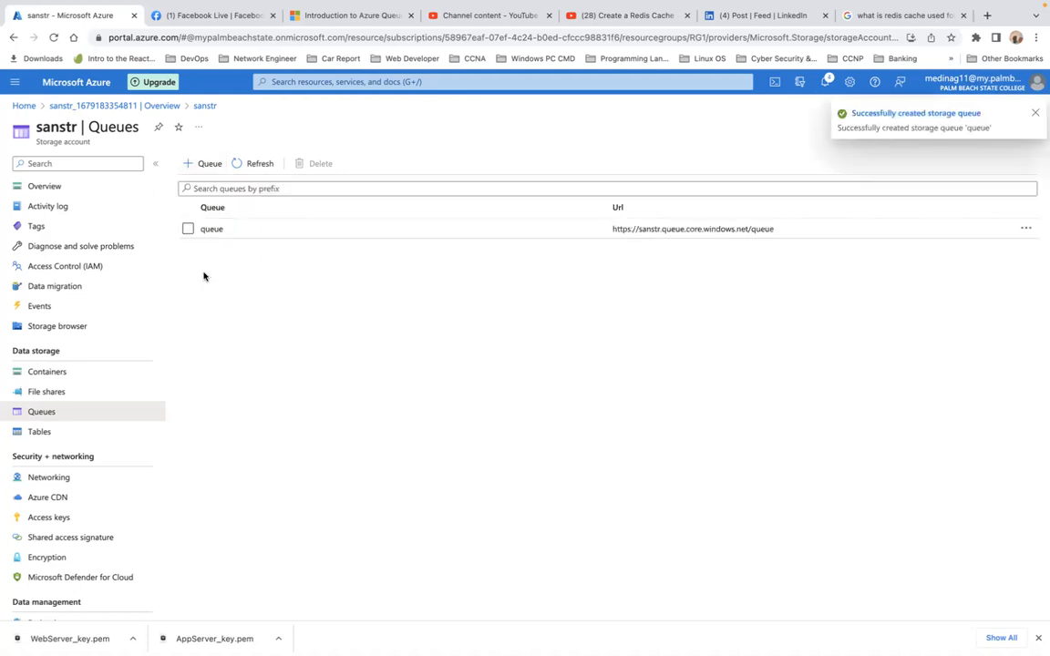
Open the queue named "queue" and refresh its list of messages.
{"action": "left_click", "coordinate": [188, 229]}
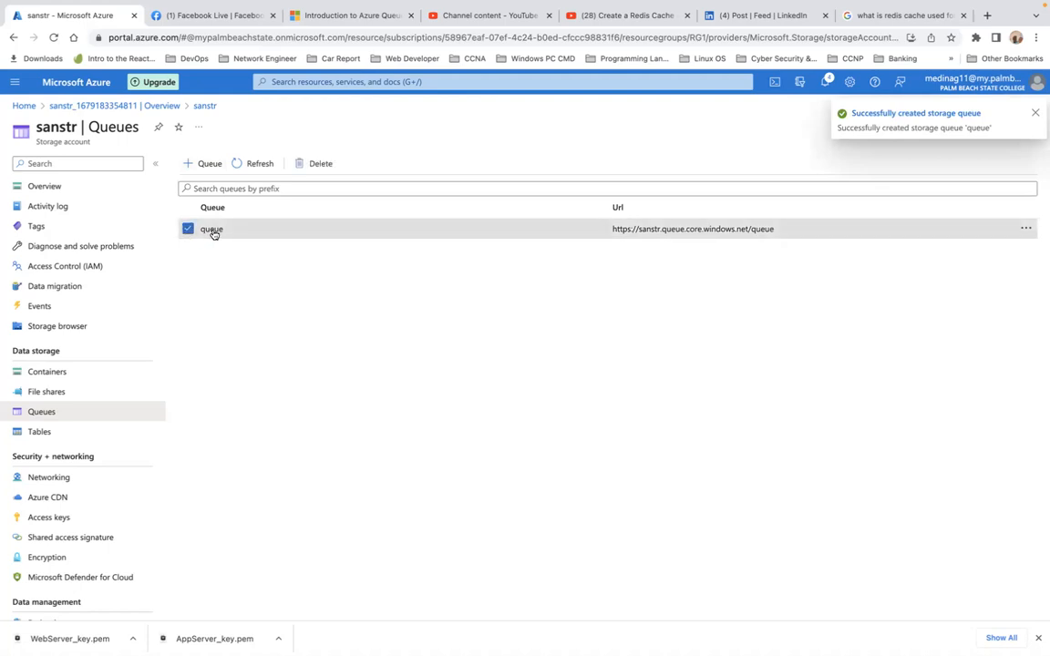
{"action": "left_click", "coordinate": [212, 231]}
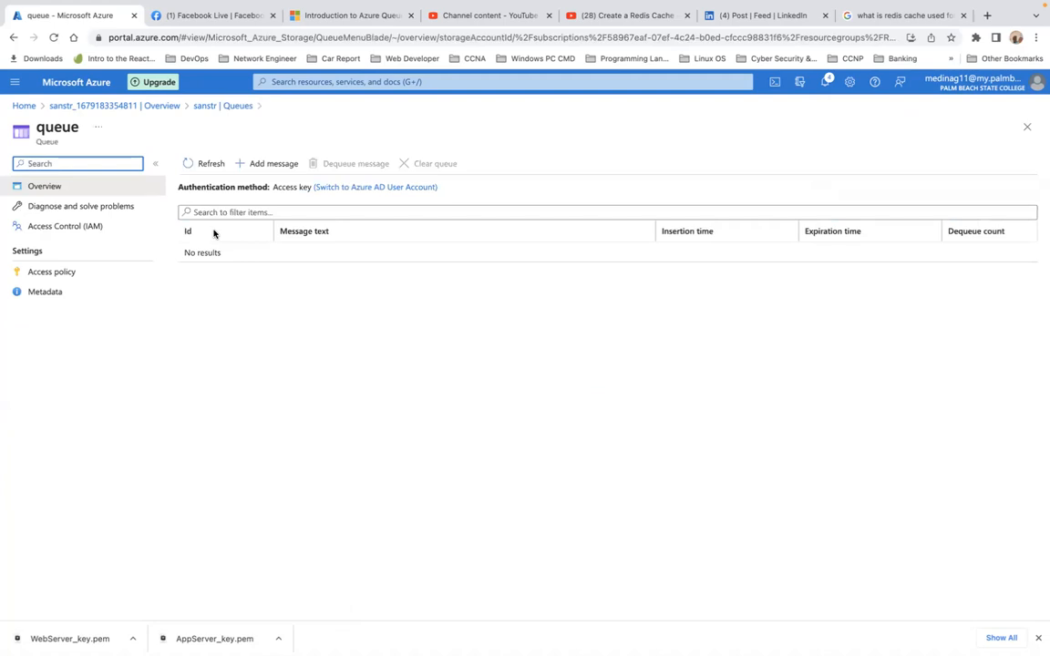
{"action": "left_click", "coordinate": [207, 169]}
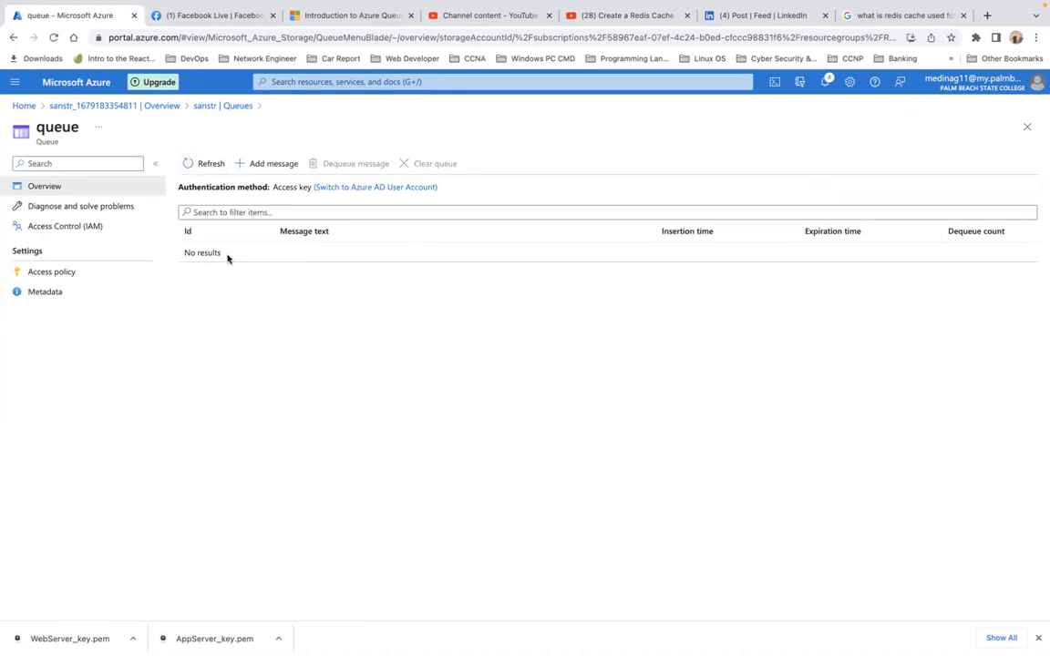
Start a new message in the queue with the text "I create this queue for demo purposes.".
{"action": "left_click", "coordinate": [281, 169]}
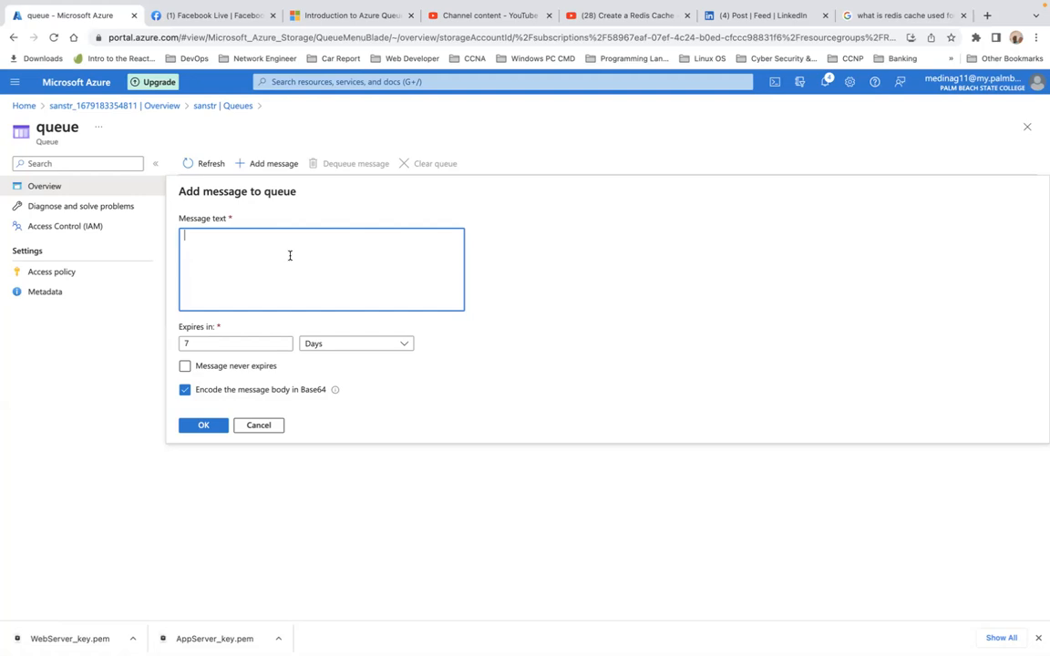
{"action": "type", "text": "1"}
{"action": "type", "text": " create "}
{"action": "type", "text": "this"}
{"action": "type", "text": " queue f"}
{"action": "type", "text": "or demo d"}
{"action": "key", "text": "BackSpace"}
{"action": "type", "text": "["}
{"action": "type", "text": "p"}
{"action": "type", "text": "urpose"}
{"action": "type", "text": "s."}
Try an expiry of 15 days for the message and restore it to 7 days.
{"action": "left_click", "coordinate": [233, 343]}
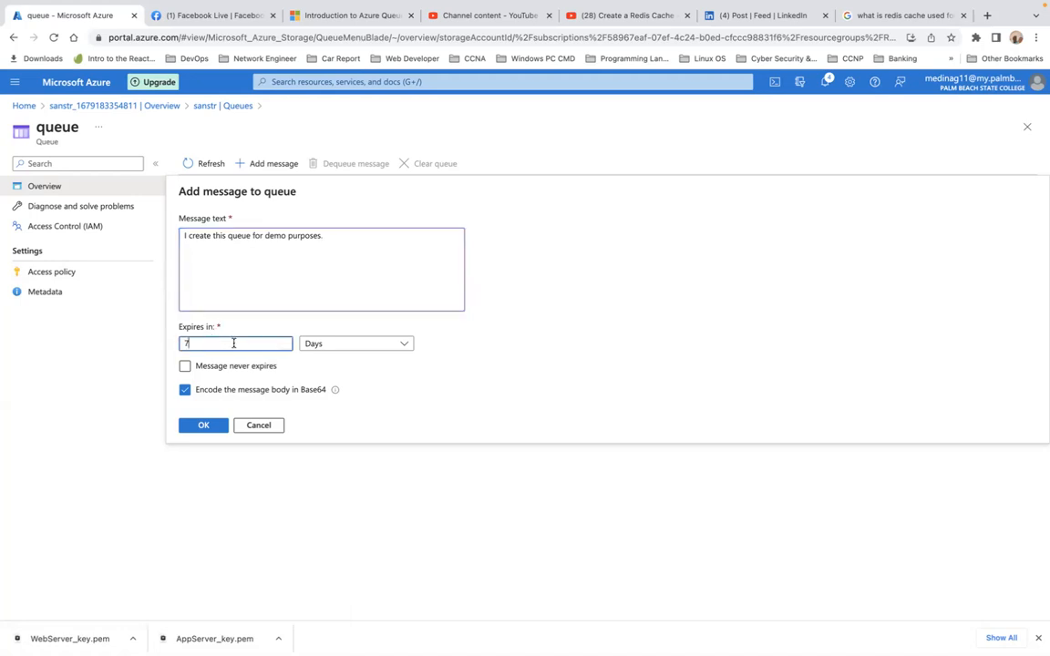
{"action": "key", "text": "BackSpace"}
{"action": "type", "text": "15"}
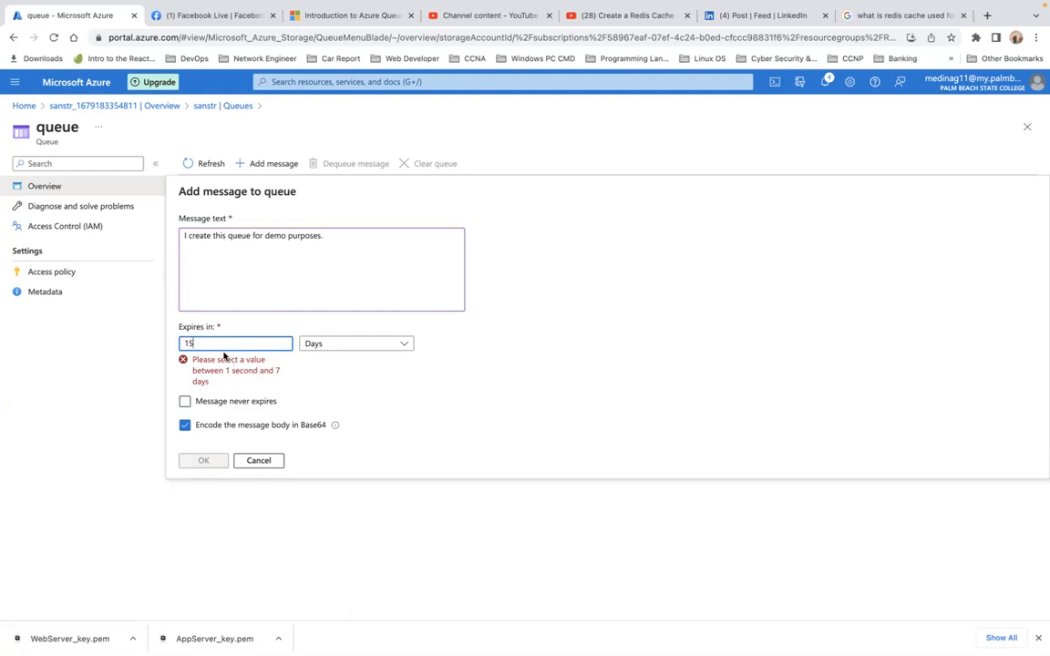
{"action": "key", "text": "BackSpace"}
{"action": "key", "text": "BackSpace"}
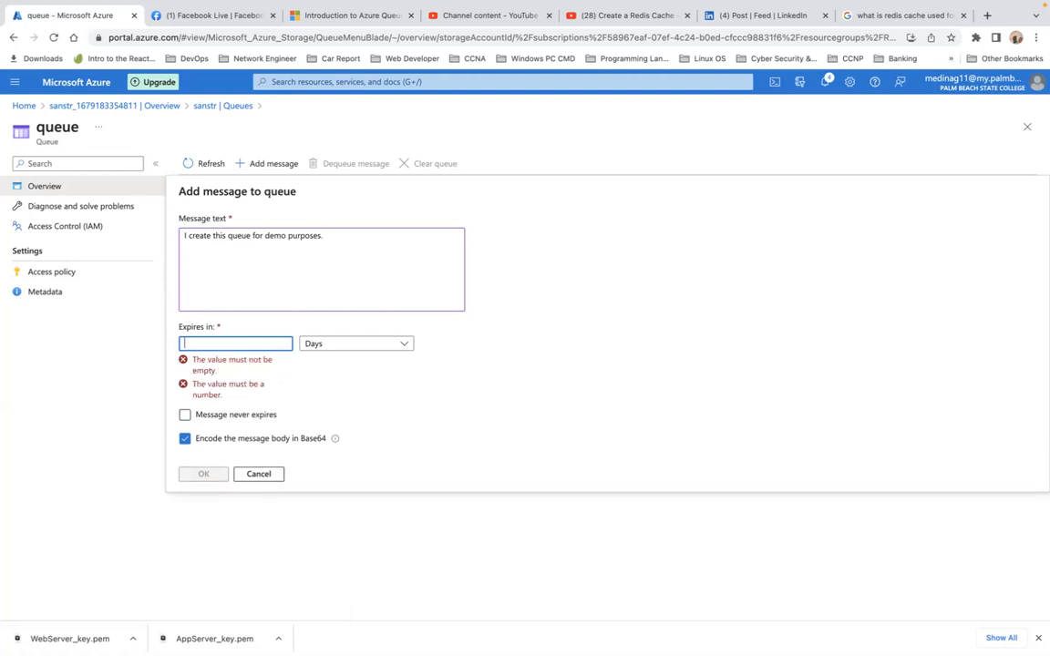
{"action": "type", "text": "7"}
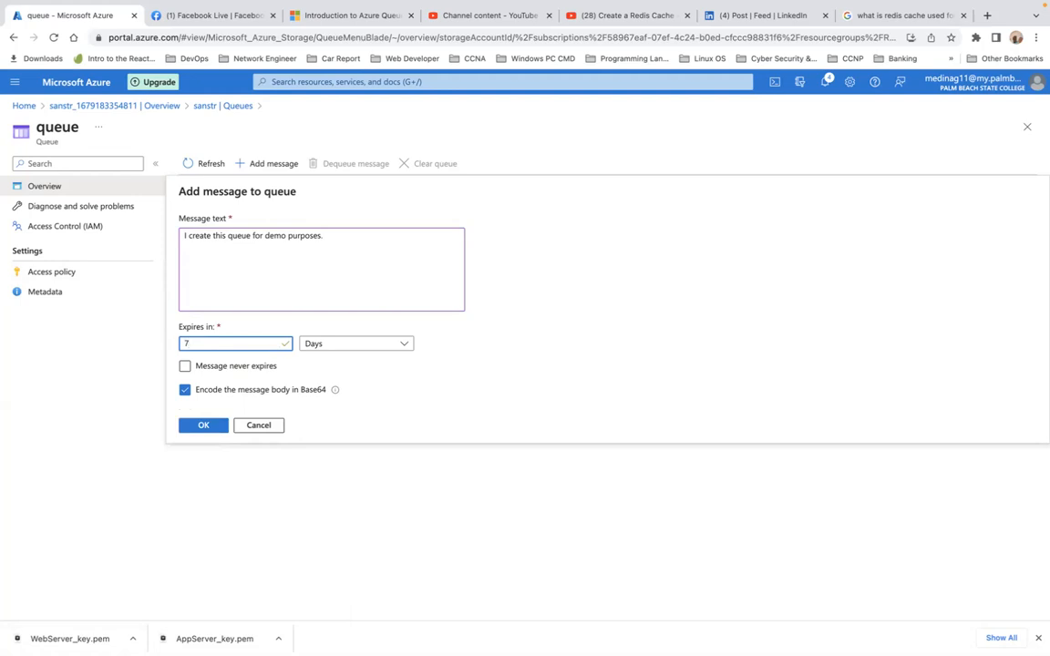
Keep days as the expiry unit and add the first message to the queue.
{"action": "left_click", "coordinate": [407, 351]}
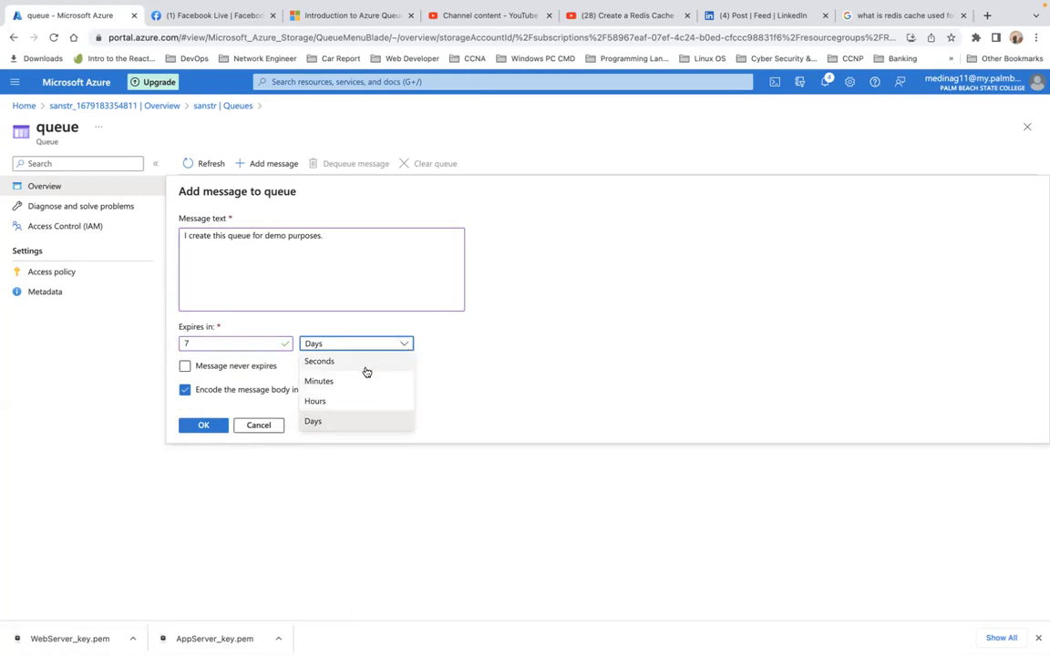
{"action": "left_click", "coordinate": [496, 339]}
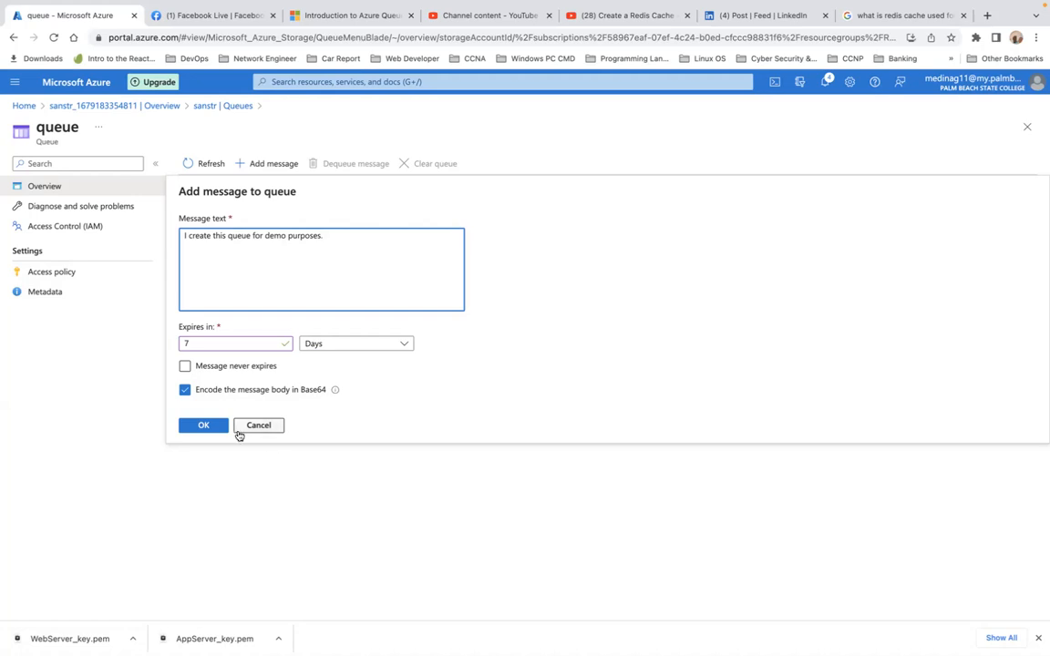
{"action": "left_click", "coordinate": [206, 424]}
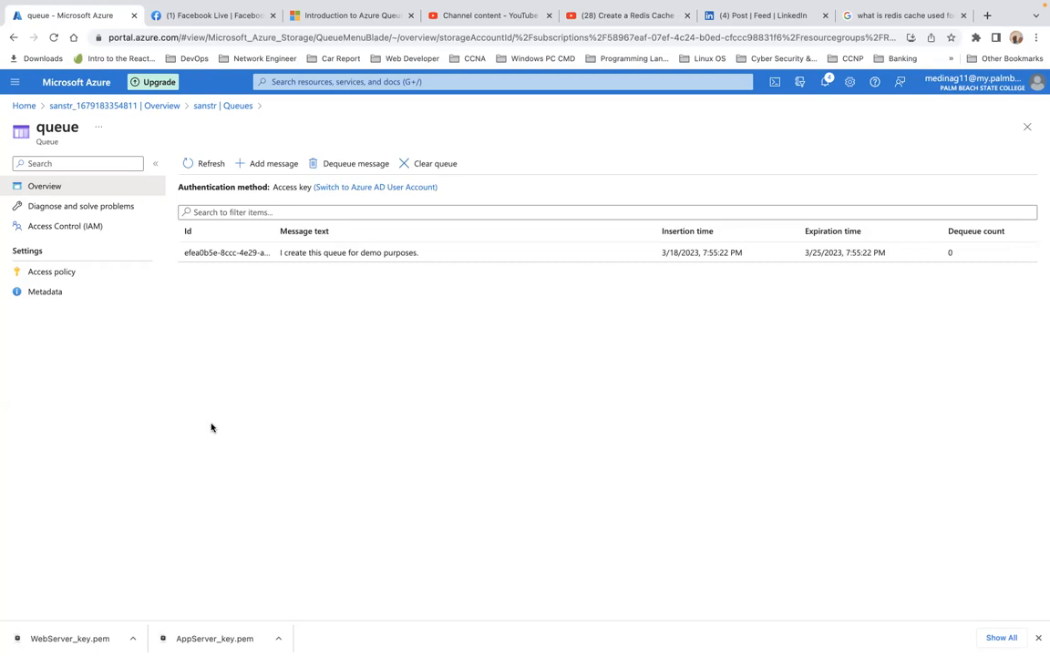
Start another queue message with the text "Creating a second message is enough for this lab purposes.".
{"action": "left_click", "coordinate": [269, 165]}
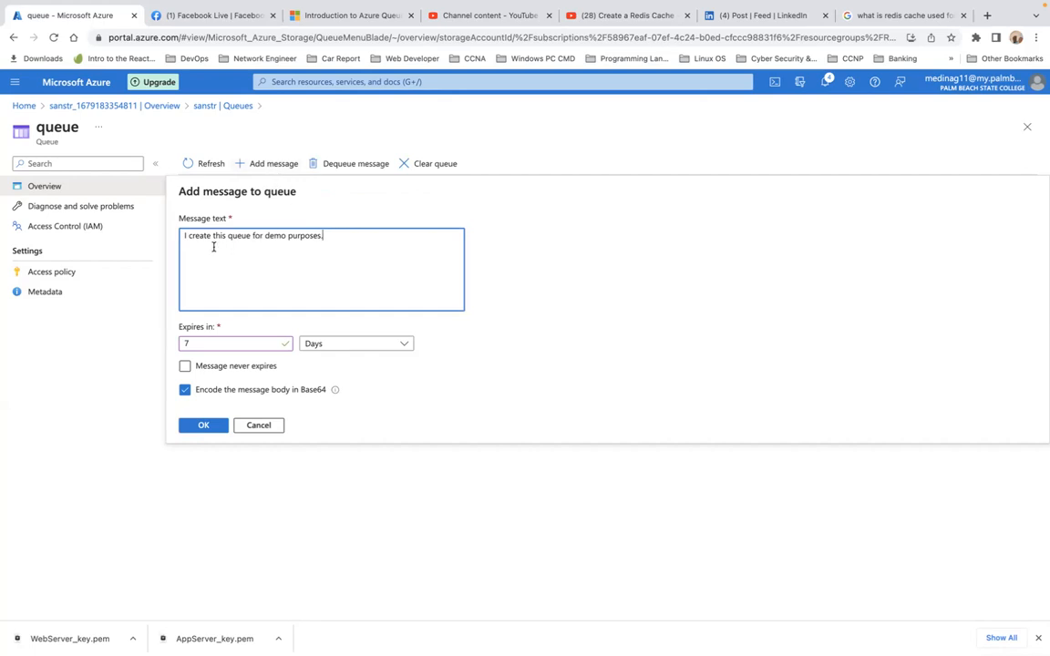
{"action": "triple_click", "coordinate": [282, 235]}
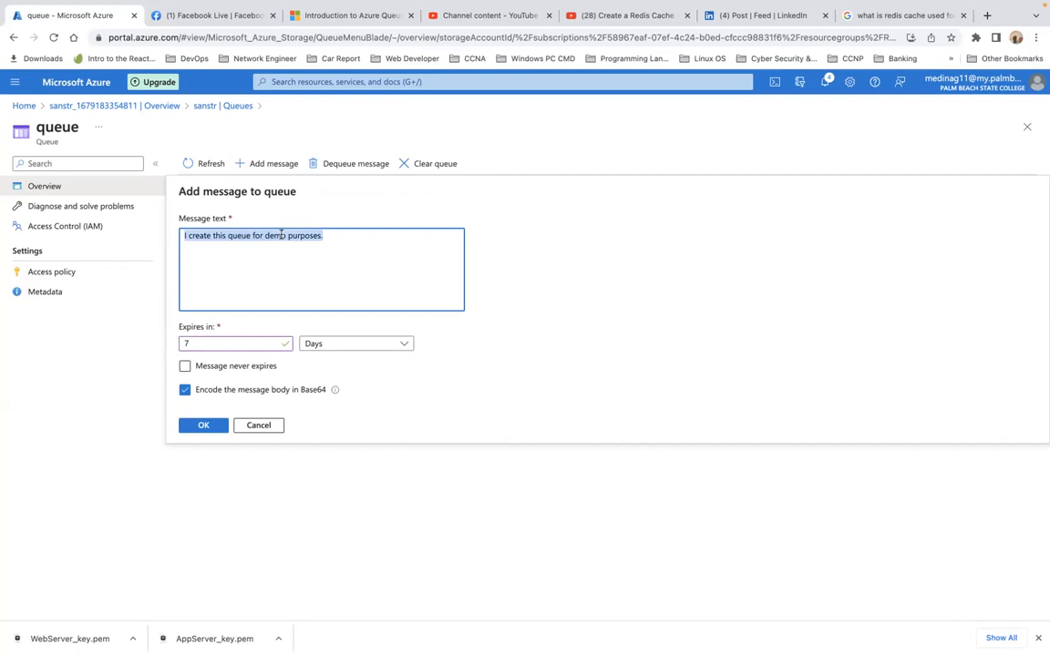
{"action": "type", "text": "Creating a second messages i"}
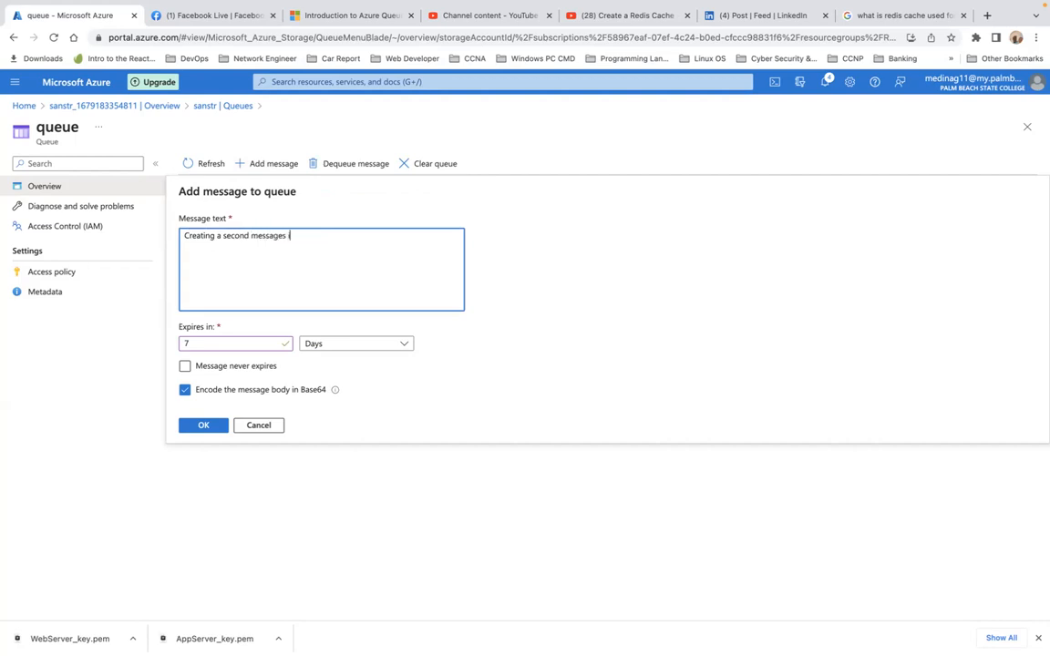
{"action": "key", "text": "BackSpace"}
{"action": "type", "text": "is enought"}
{"action": "key", "text": "BackSpace"}
{"action": "key", "text": "BackSpace"}
{"action": "type", "text": "for hi"}
{"action": "key", "text": "BackSpace"}
{"action": "key", "text": "BackSpace"}
{"action": "type", "text": "this lab purposes."}
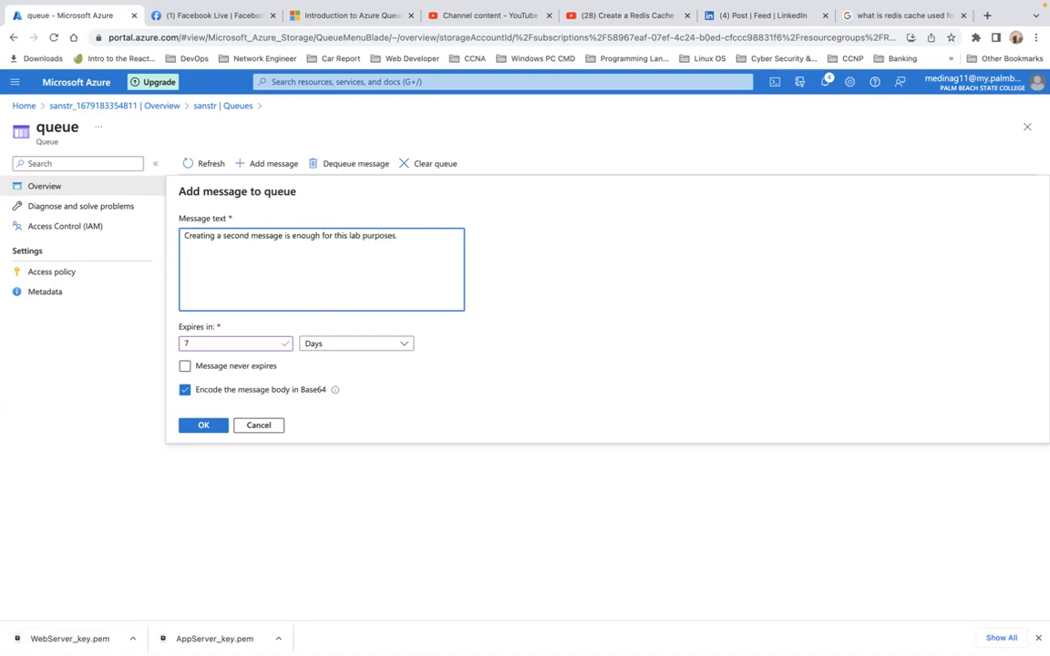
Set the second message's expiry to 7 hours, keep Base64 encoding, and add it to the queue.
{"action": "left_click", "coordinate": [285, 345]}
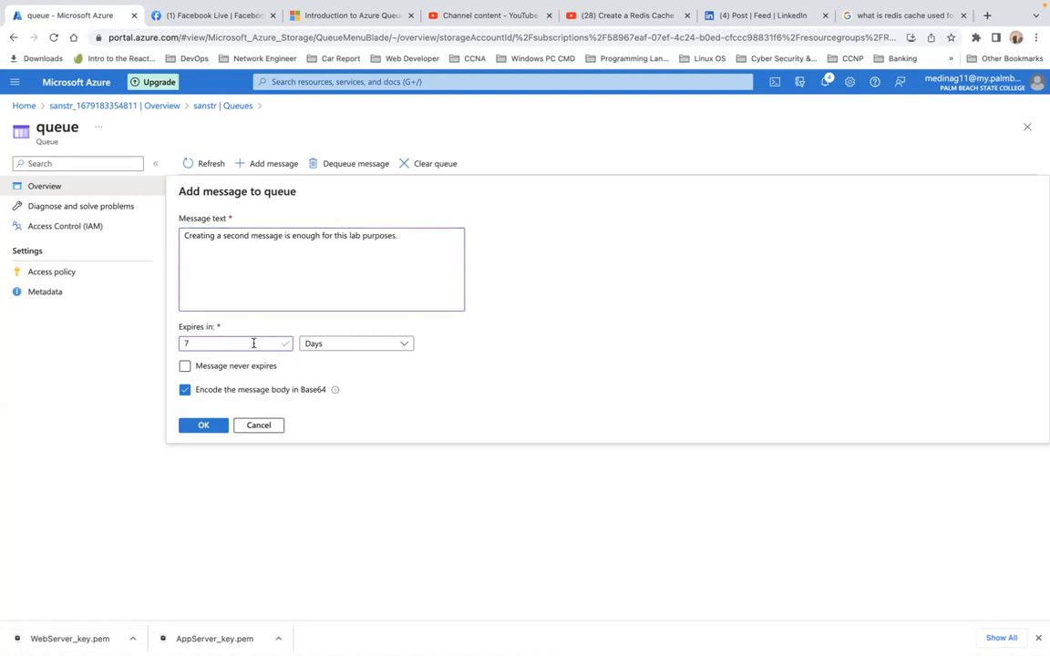
{"action": "left_click", "coordinate": [401, 345]}
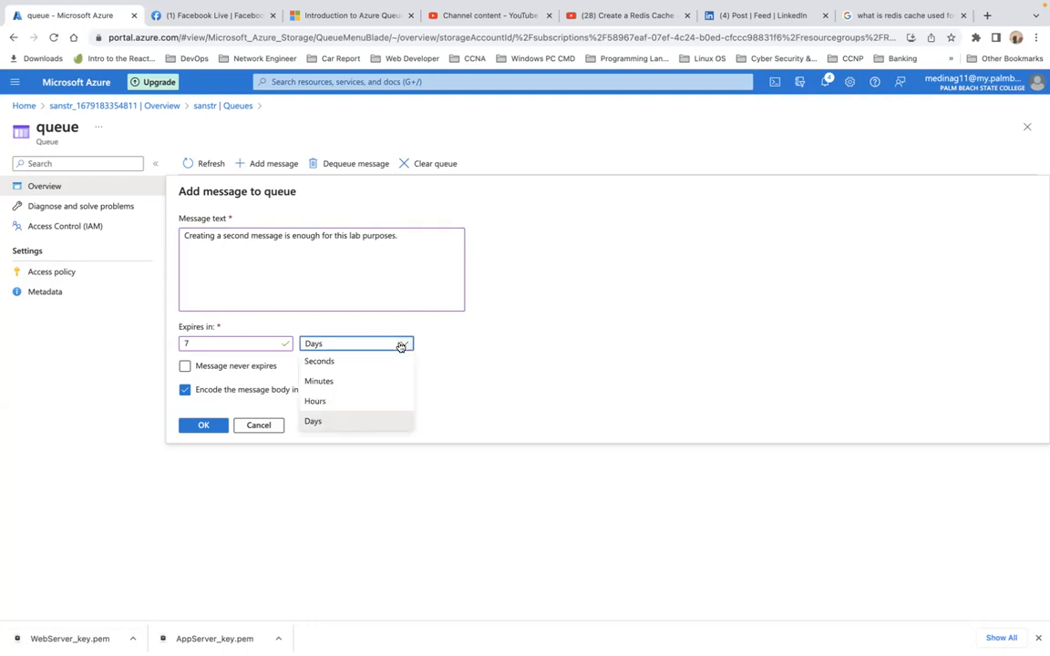
{"action": "left_click", "coordinate": [373, 401]}
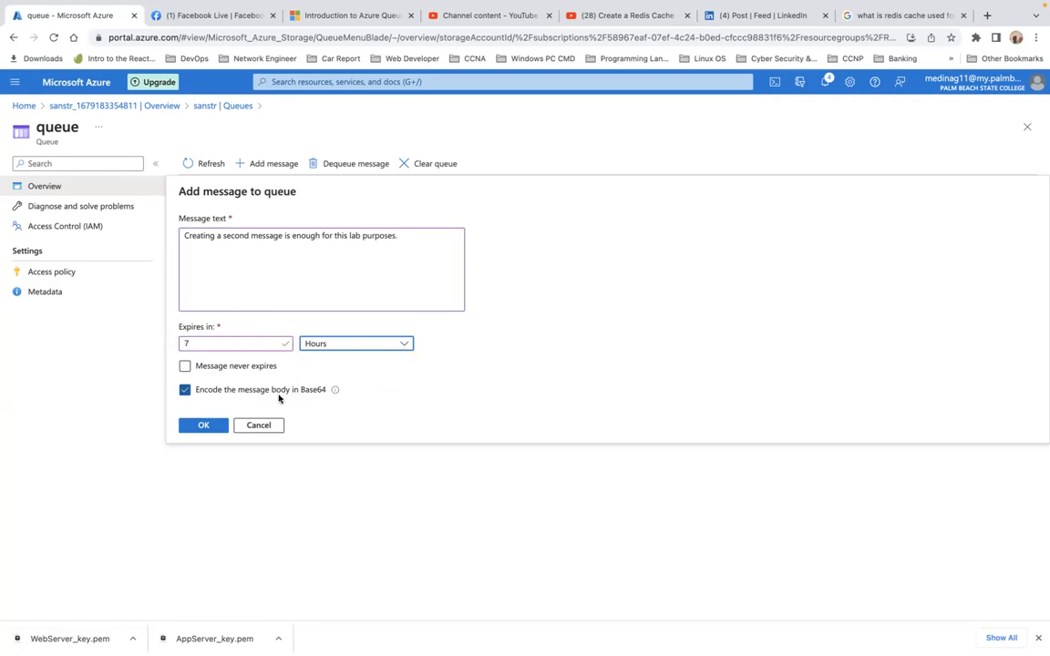
{"action": "mouse_move", "coordinate": [336, 391]}
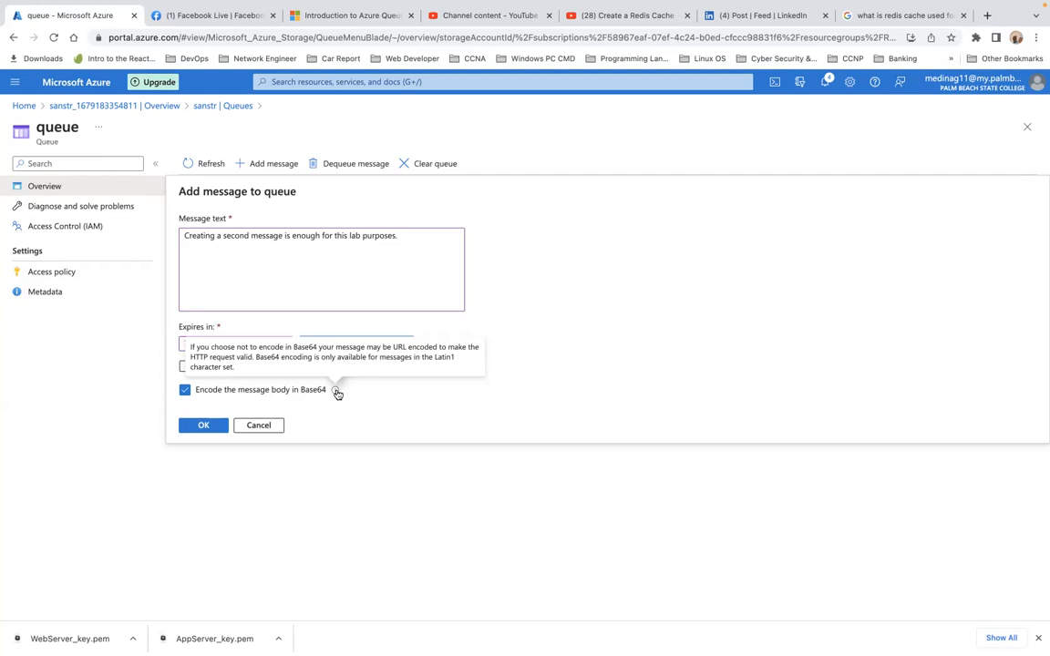
{"action": "left_click", "coordinate": [205, 424]}
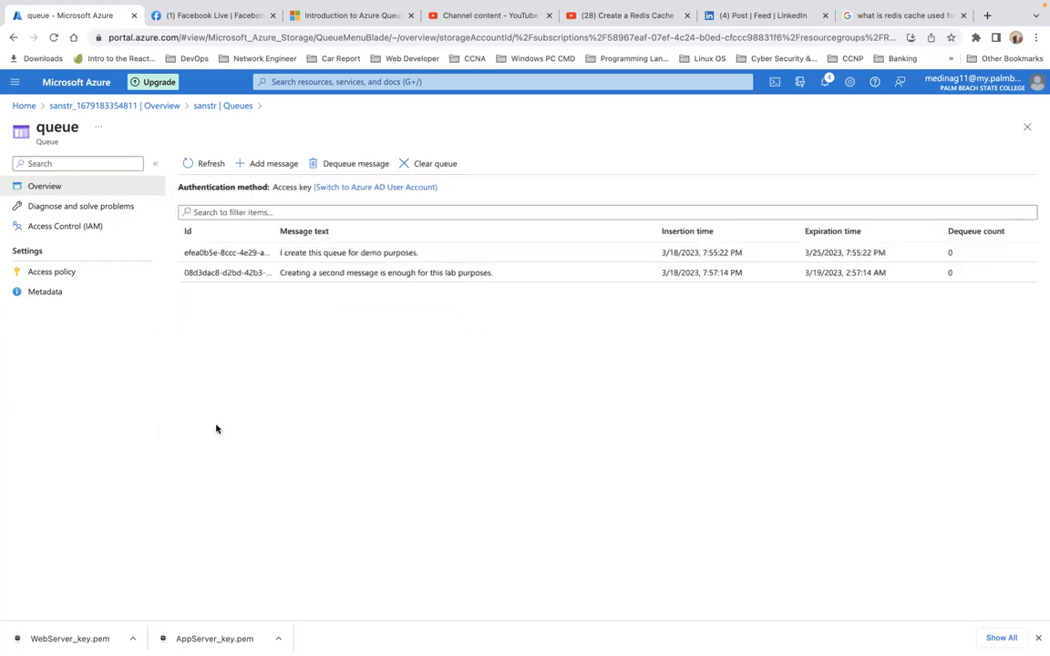